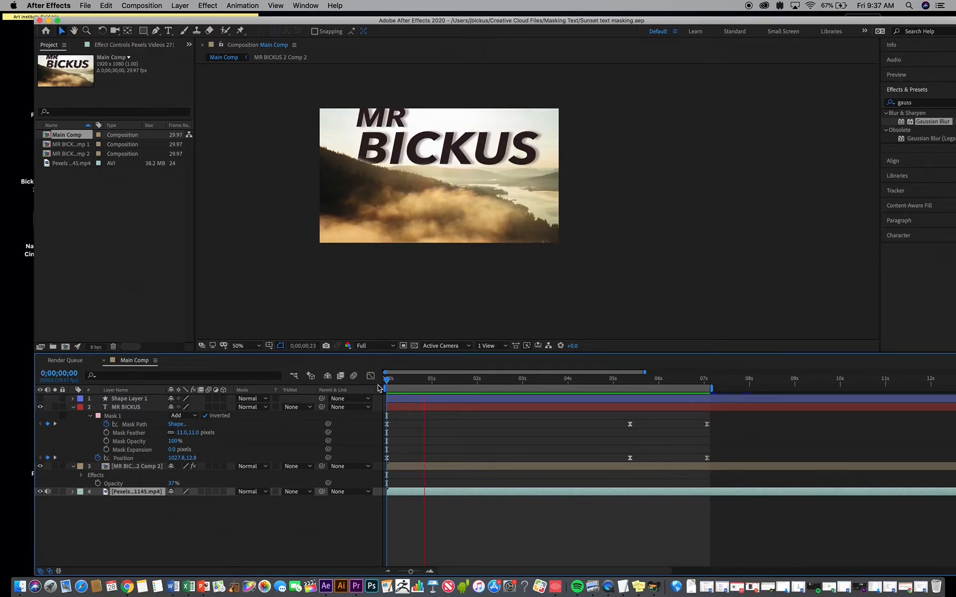
- Stop the preview and create a new 1920 x 1080 composition named "Text maskiing MAIN"
key(space)
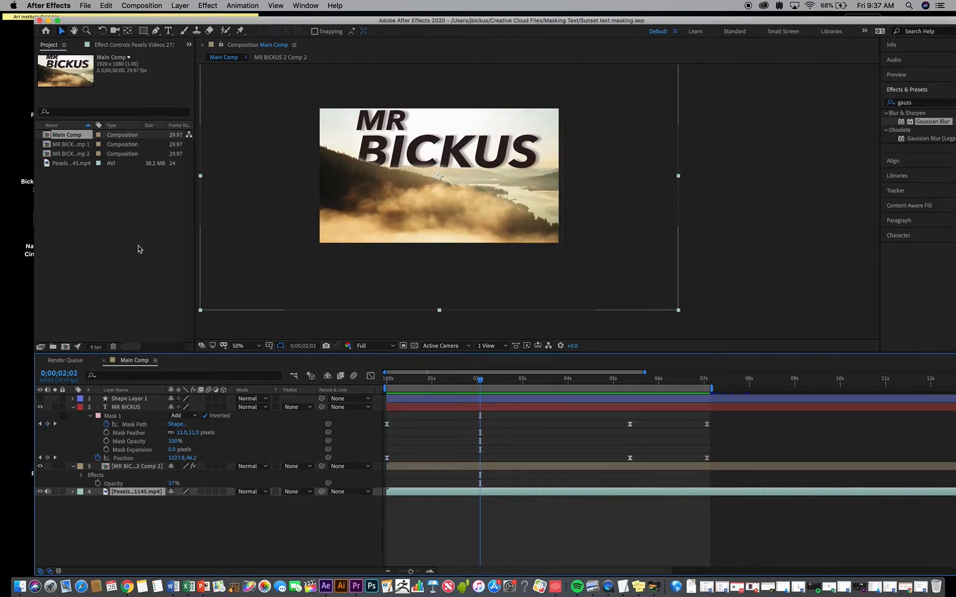
click(103, 211)
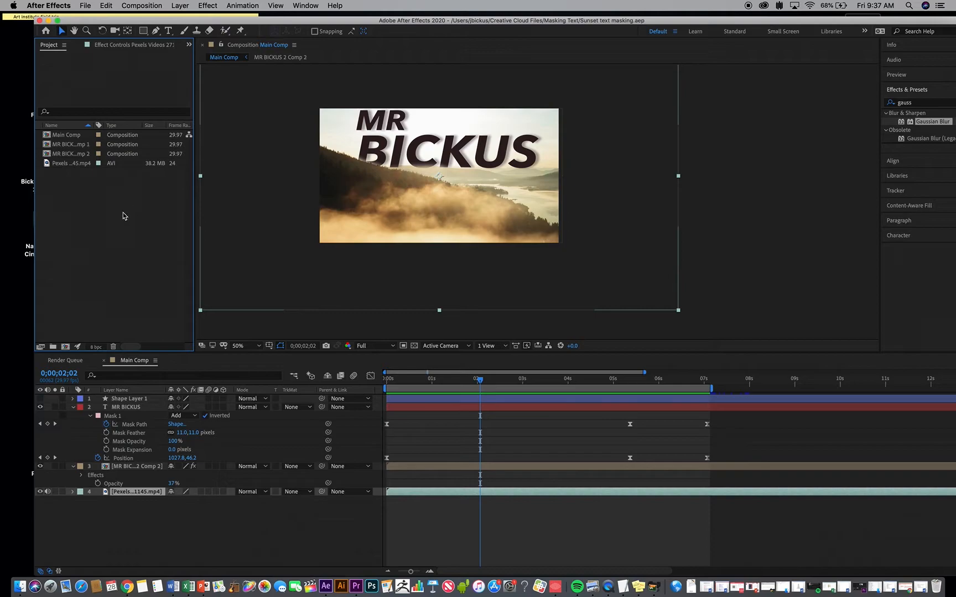
right_click(109, 210)
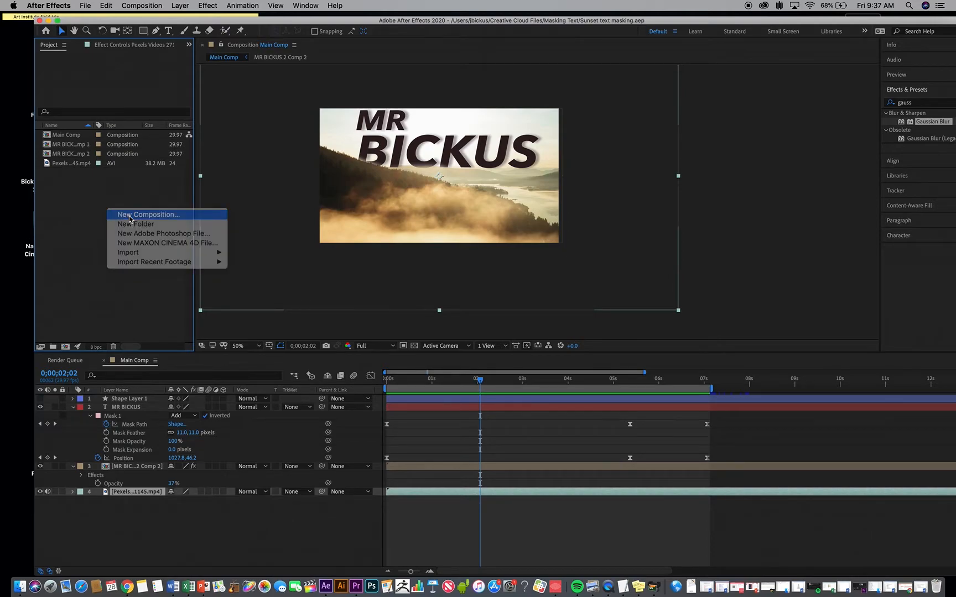
click(128, 216)
text(Text maskiing MAIN)
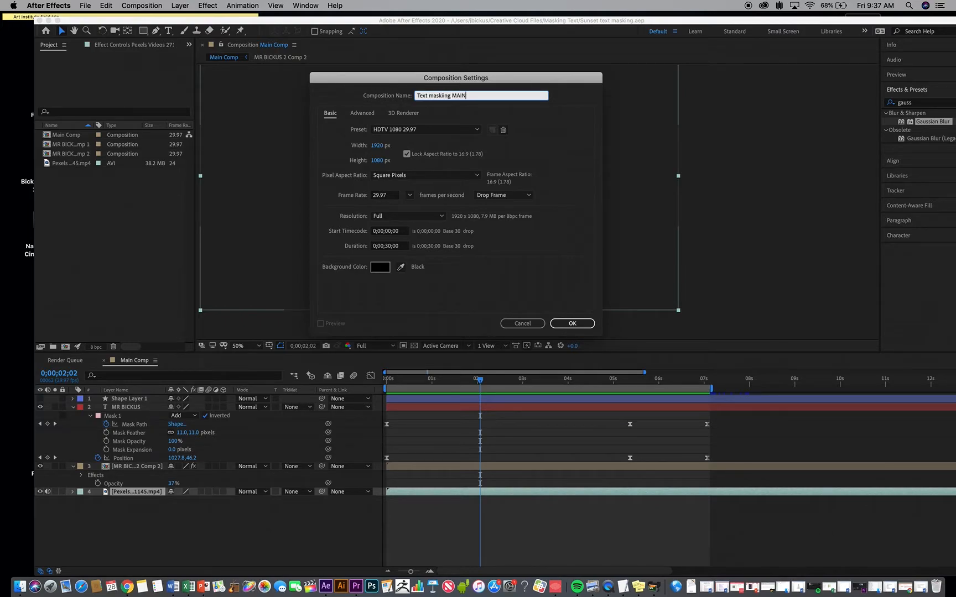
key(Return)
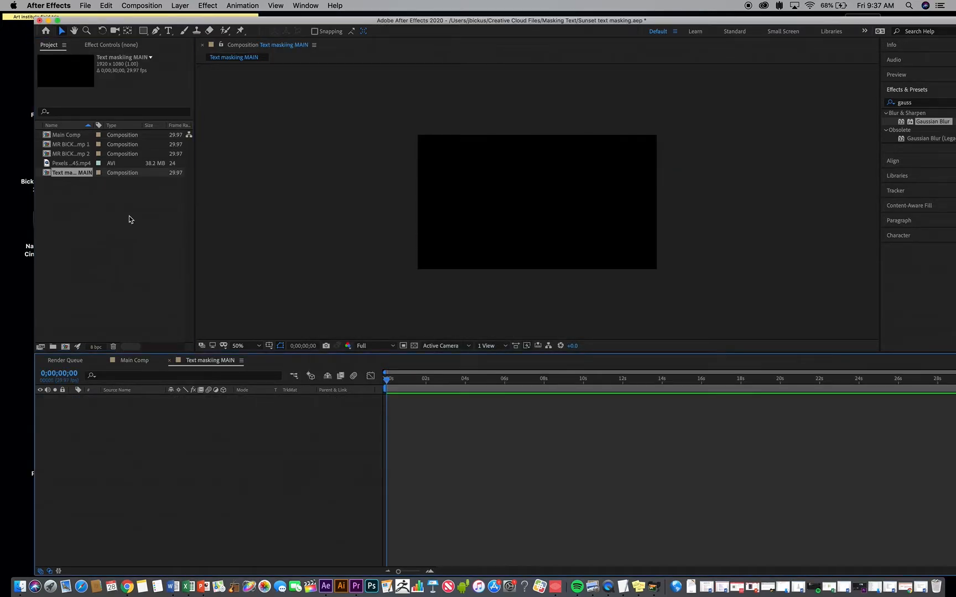
- Add the Pexels mp4 landscape footage to the new composition as a layer starting at 0;00;00;00
click(65, 164)
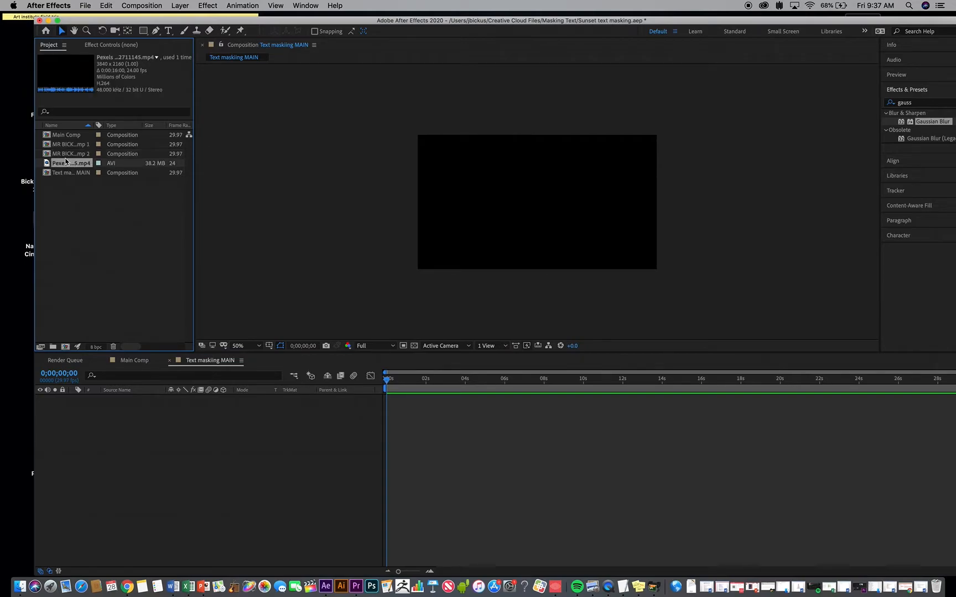
mouse_move(86, 18)
mouse_down()
mouse_move(196, 18)
mouse_move(79, 26)
mouse_move(90, 28)
mouse_up()
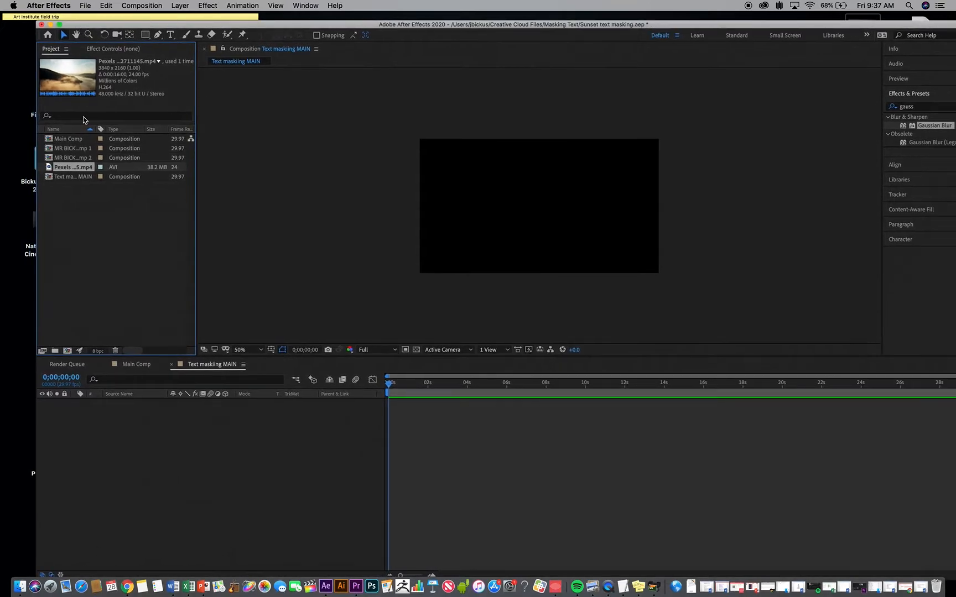
drag(70, 176, 78, 209)
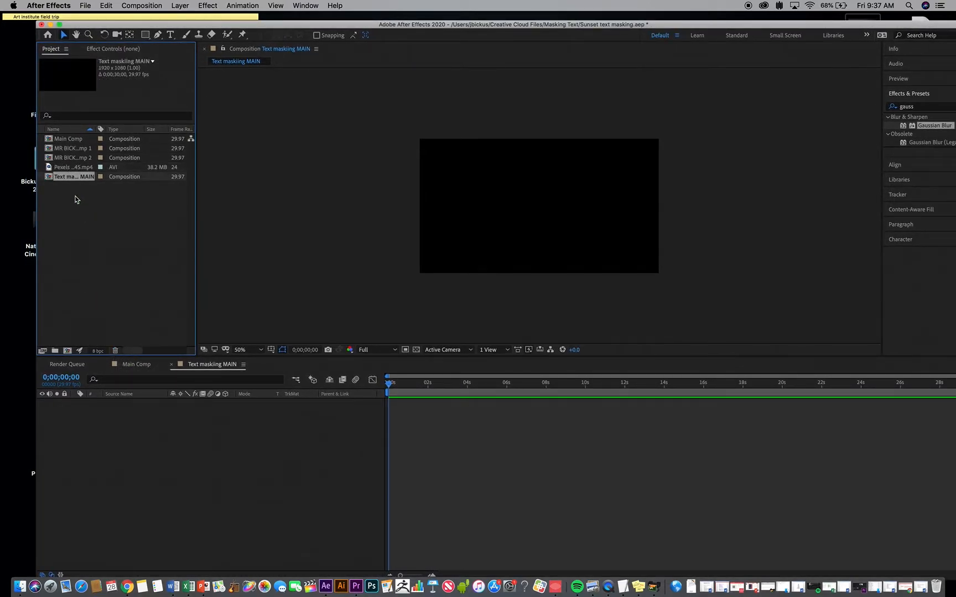
click(68, 166)
drag(68, 168, 149, 429)
drag(388, 382, 385, 403)
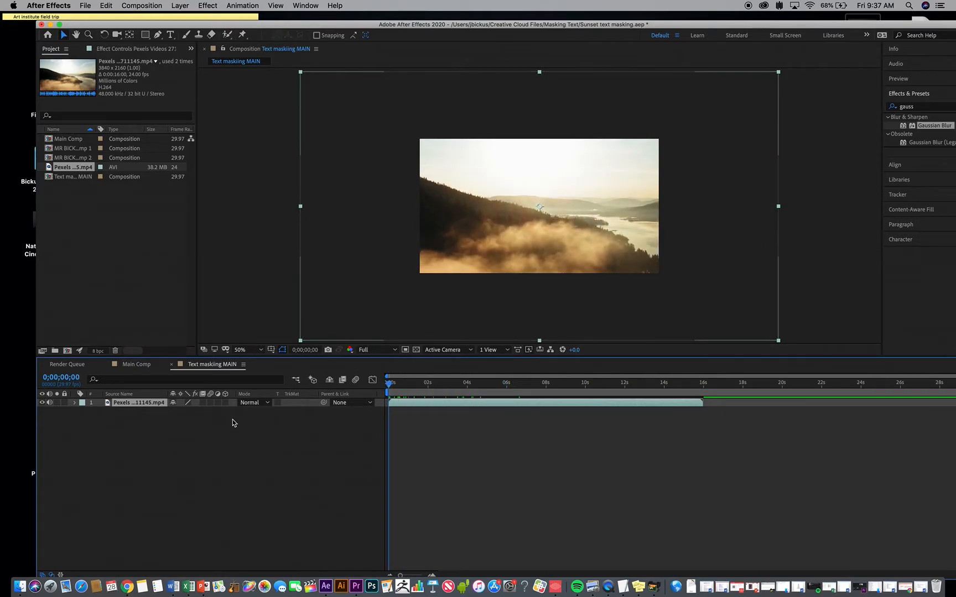
- Add a text layer over the sky with the courtesy title on one line and the surname in capitals below it
click(233, 427)
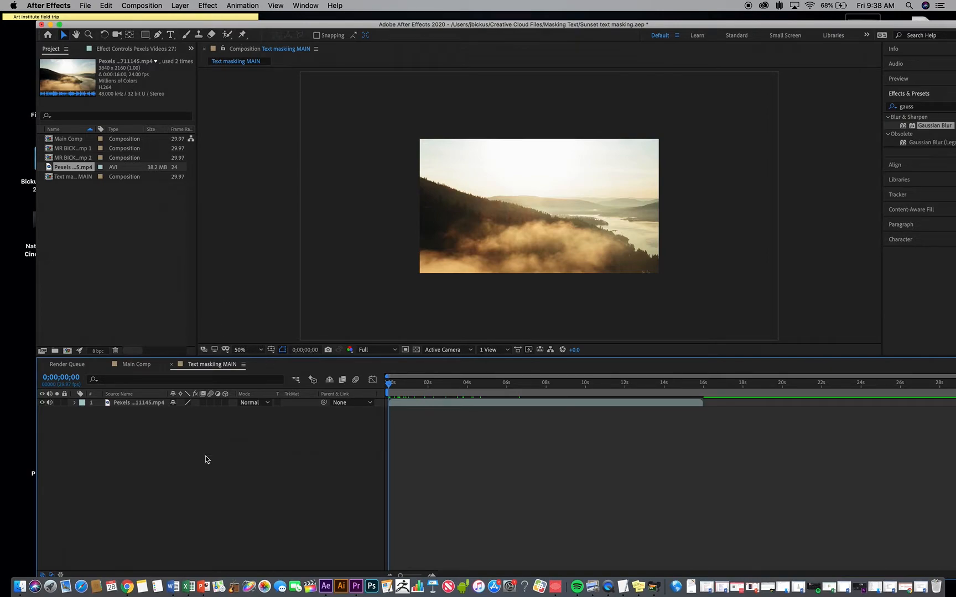
click(153, 404)
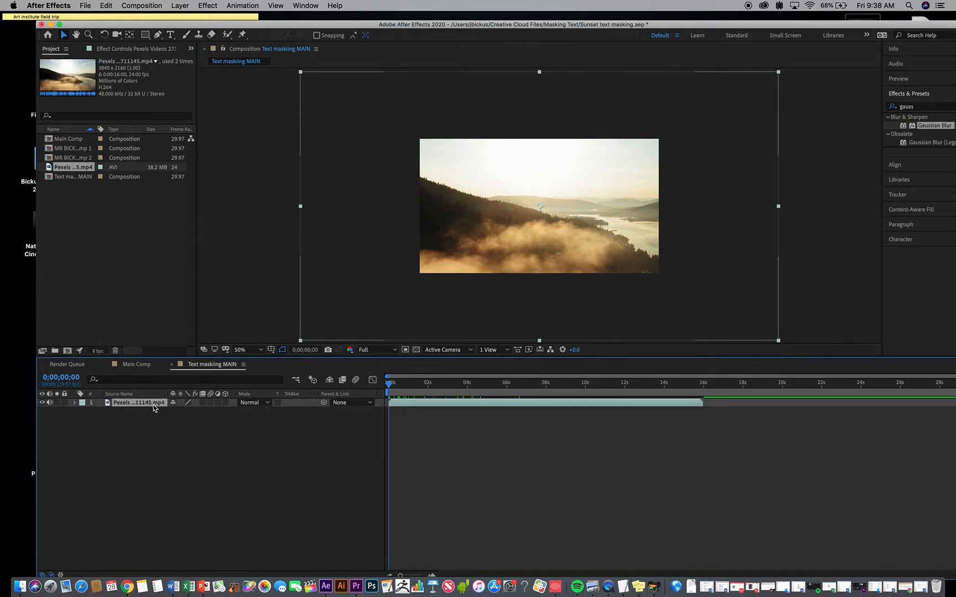
click(153, 410)
click(171, 35)
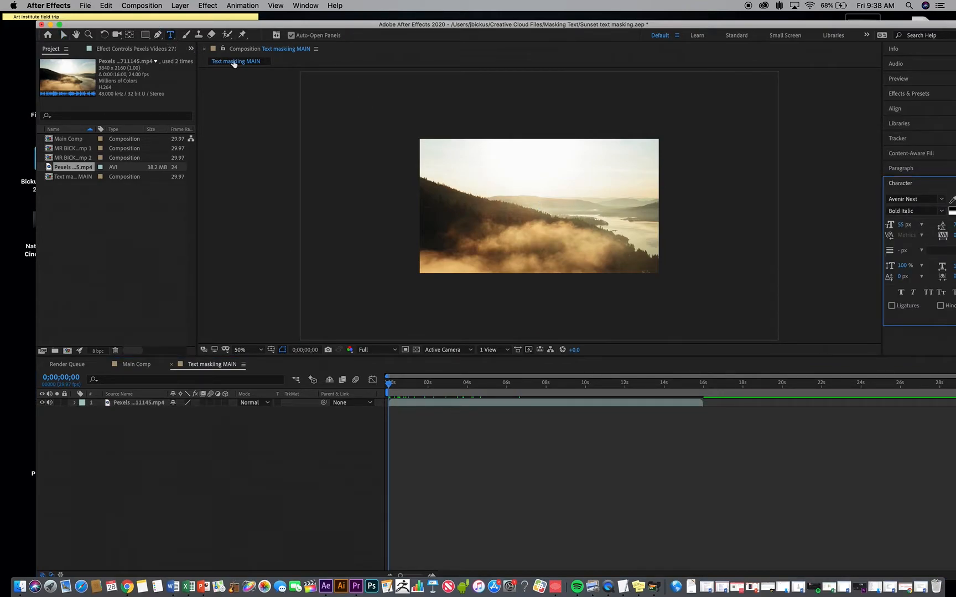
click(461, 164)
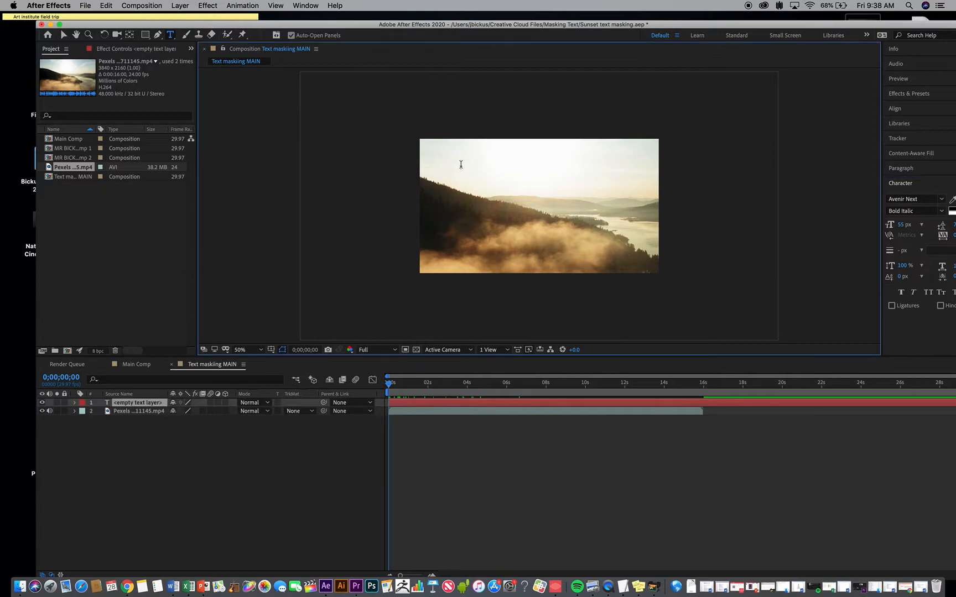
text(MR. )
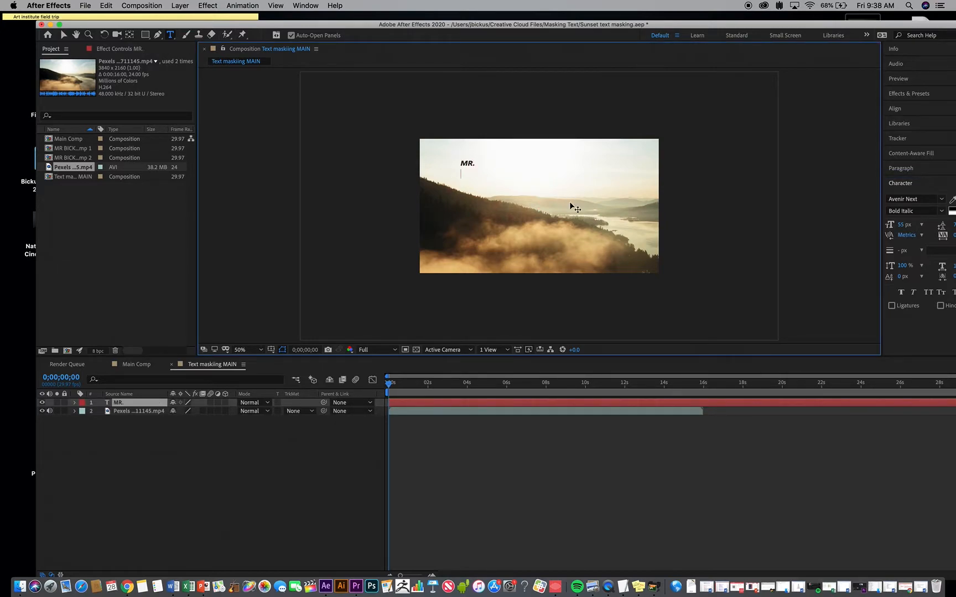
text(BICKUS)
- Format all of the title text with 159 px font size, 120 px leading, 0 px stroke width and -4 px baseline shift
drag(772, 29, 740, 23)
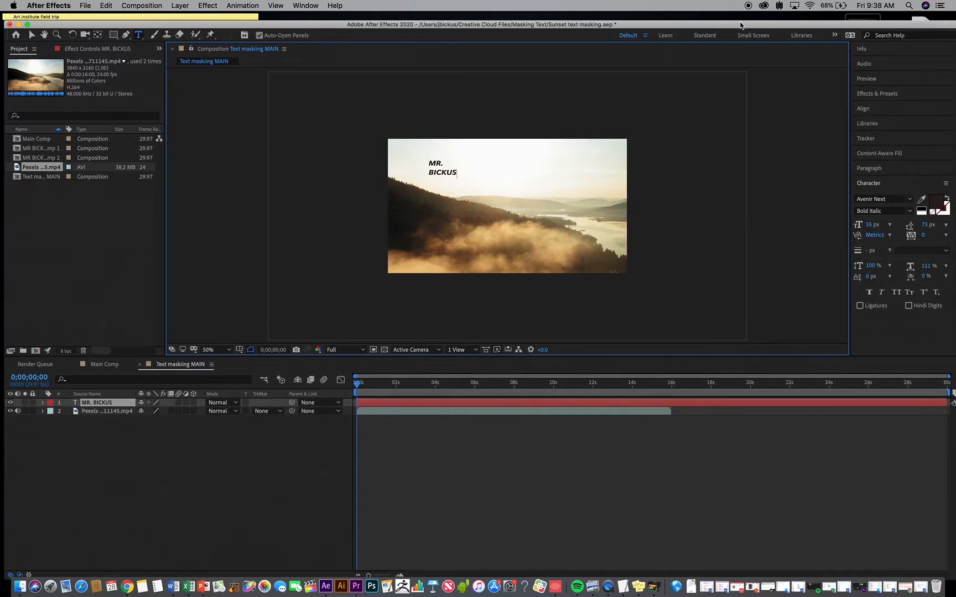
drag(869, 225, 865, 225)
drag(457, 172, 421, 160)
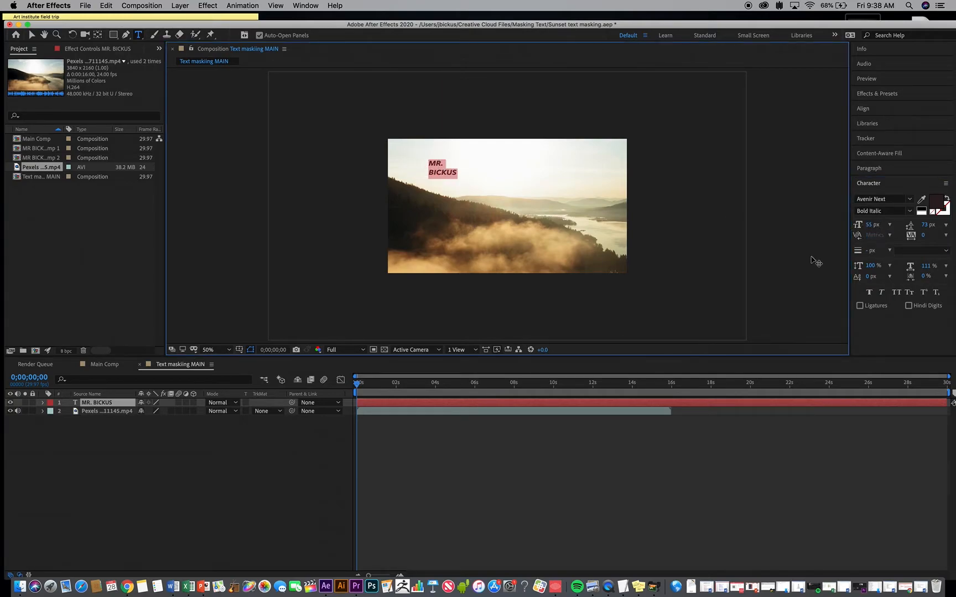
click(890, 251)
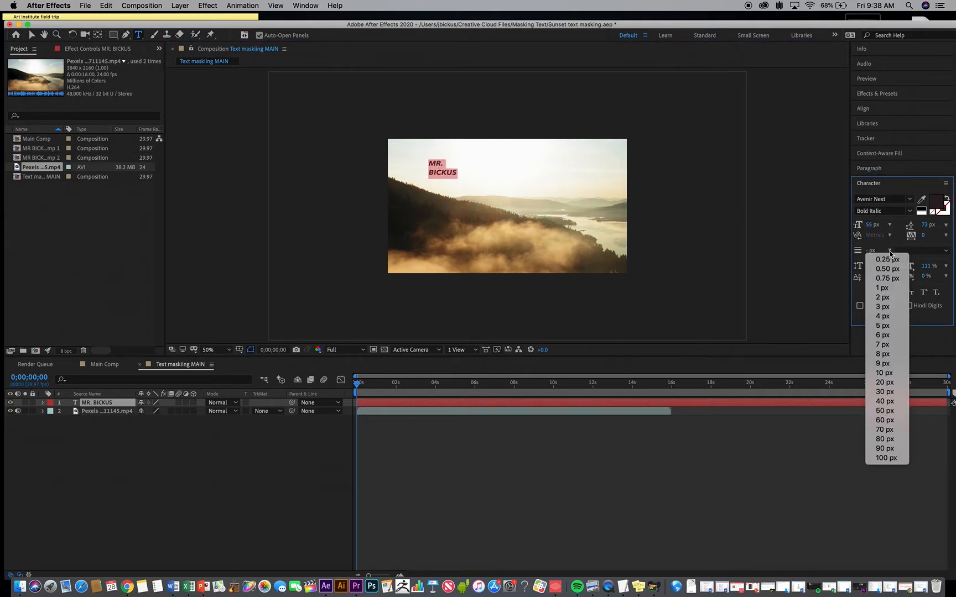
click(882, 288)
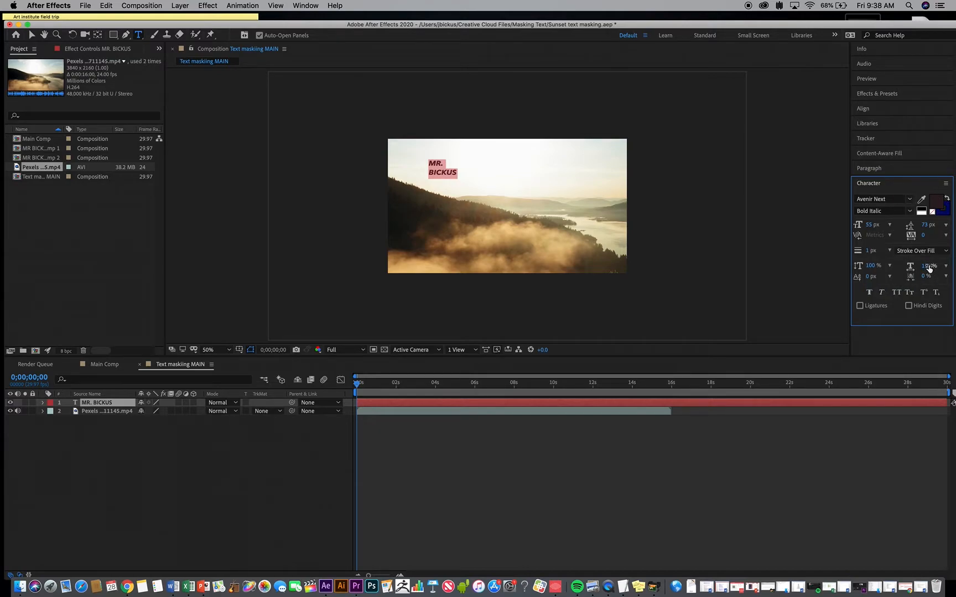
click(871, 277)
drag(871, 277, 864, 277)
drag(872, 228, 920, 223)
mouse_move(871, 252)
mouse_down()
mouse_move(882, 254)
mouse_move(864, 256)
mouse_up()
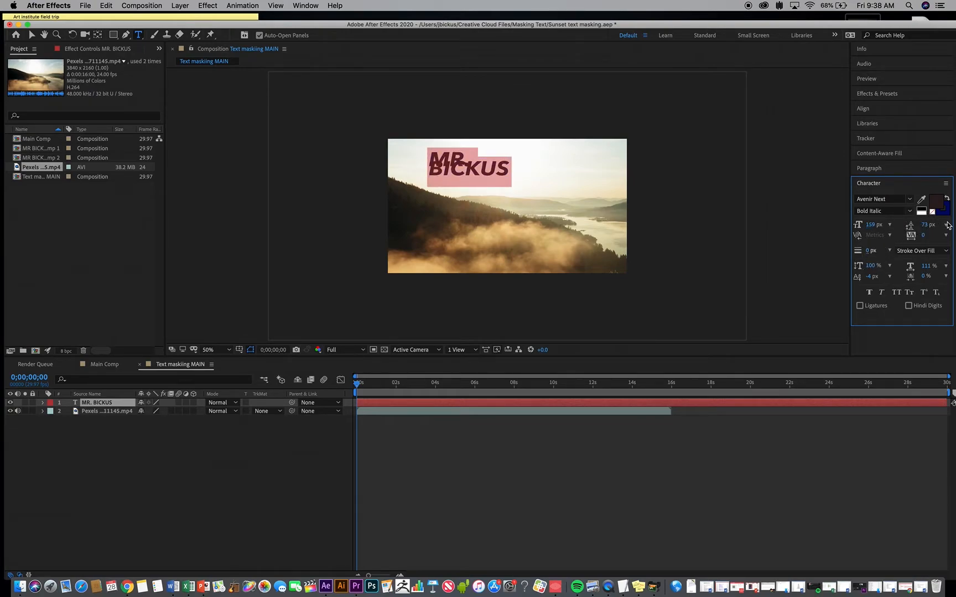
drag(924, 224, 946, 226)
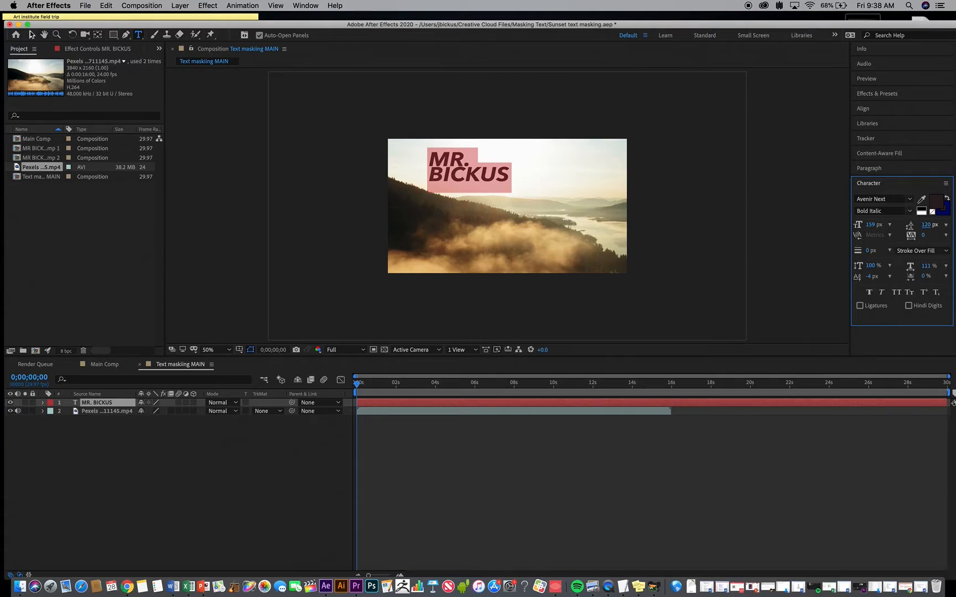
- Center the anchor point in the text layer's content
click(32, 35)
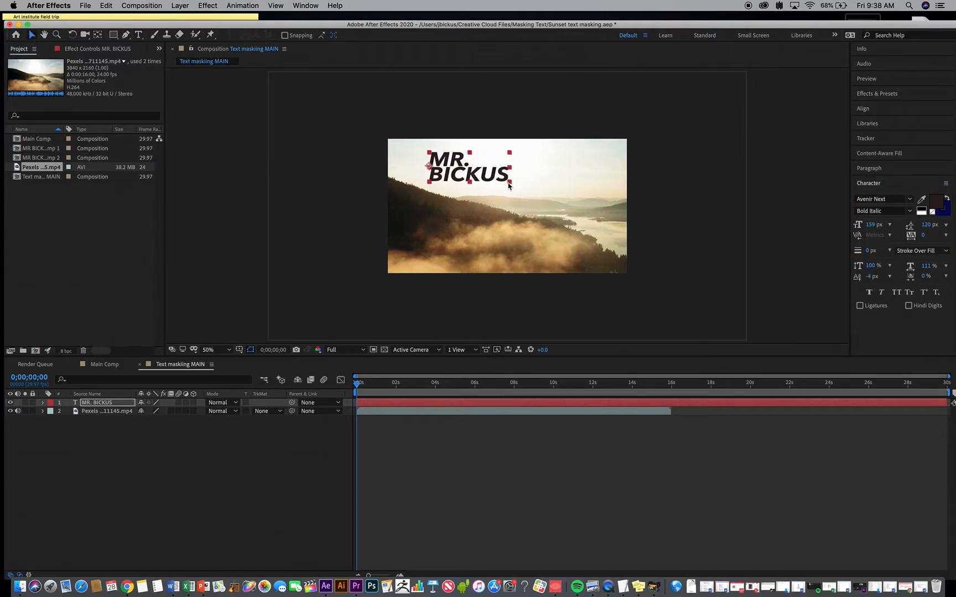
click(126, 5)
mouse_move(180, 5)
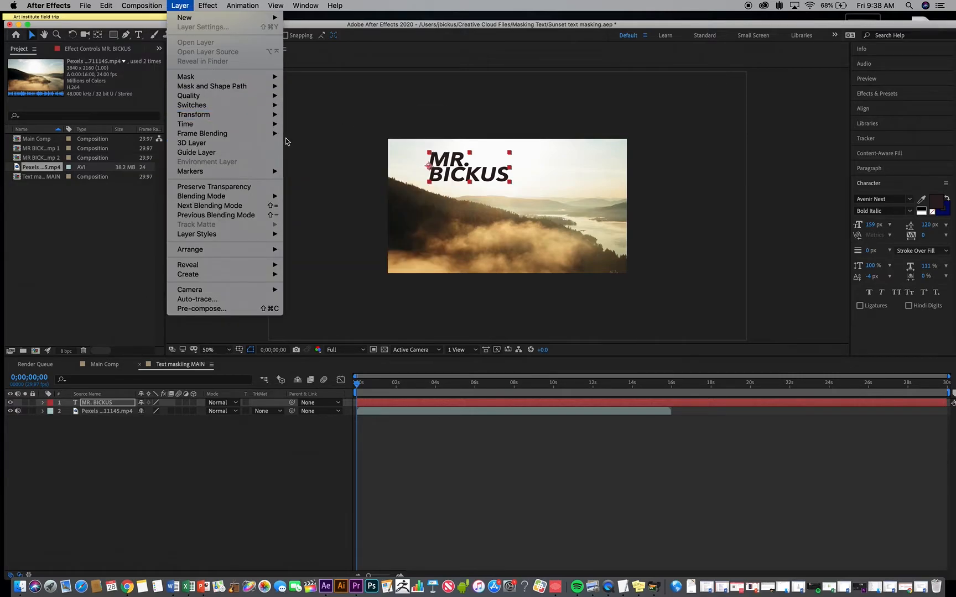
mouse_move(271, 114)
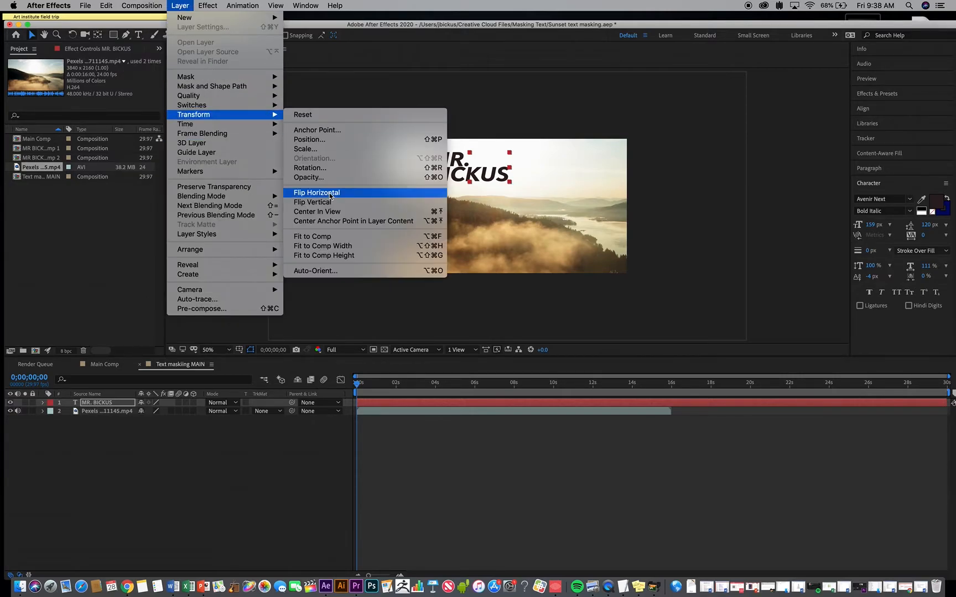
click(338, 222)
- Scale the title up and place it in the sky just right of center, its bottom edge on the distant horizon
drag(509, 182, 538, 194)
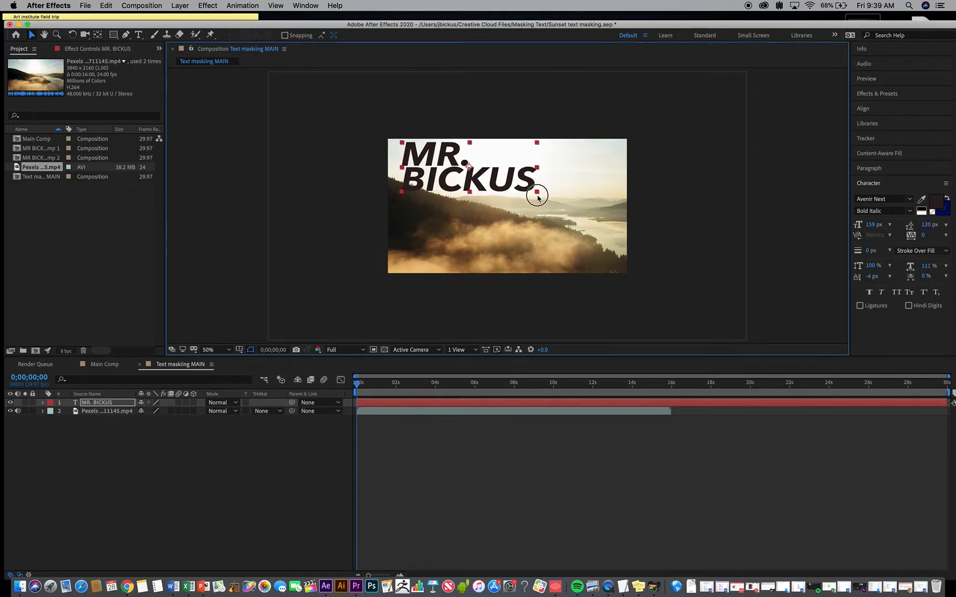
drag(482, 176, 526, 185)
drag(357, 384, 337, 390)
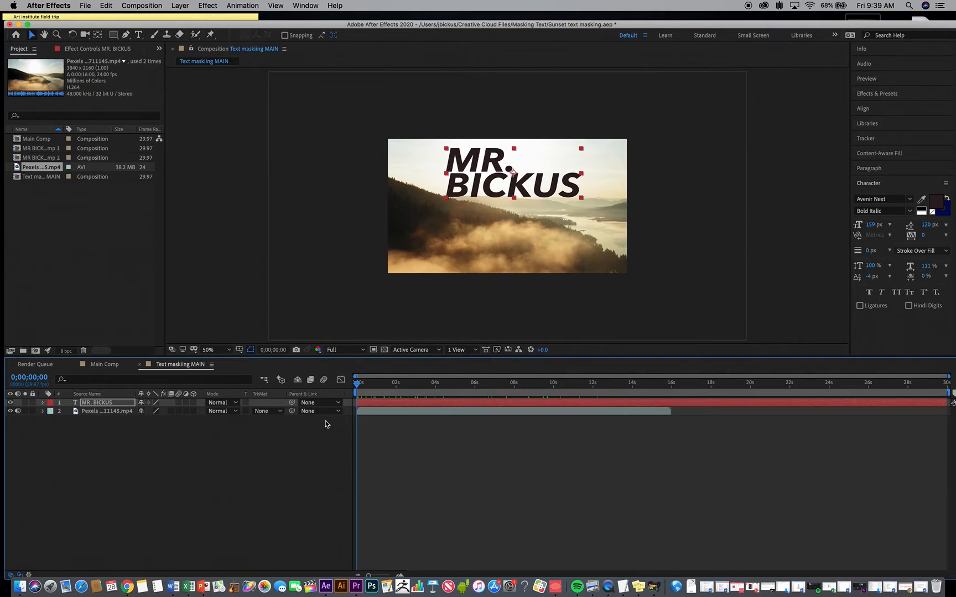
- Draw a closed Pen tool mask on the text layer, following the hill ridge and horizon and enclosing the landscape below
click(107, 411)
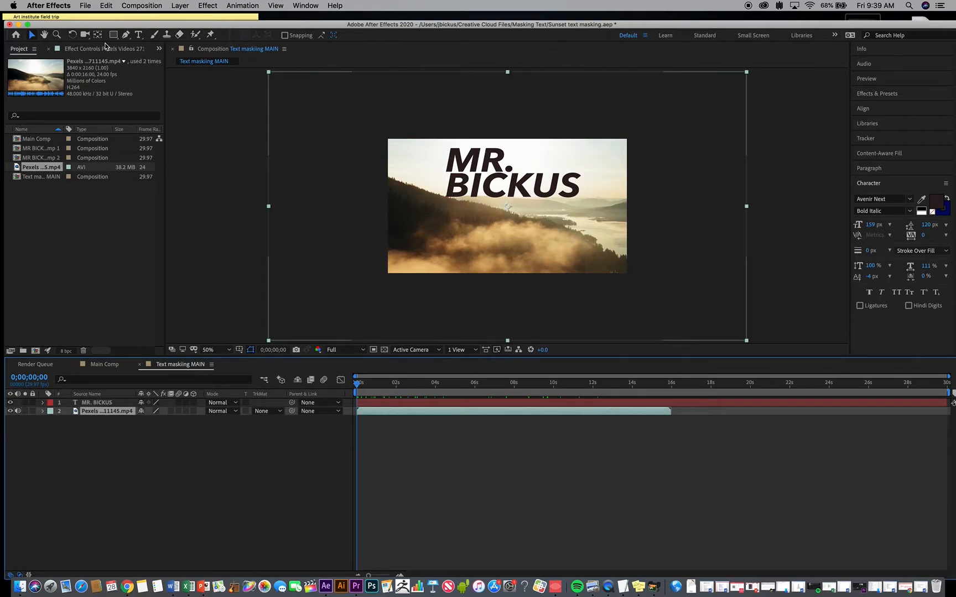
click(127, 35)
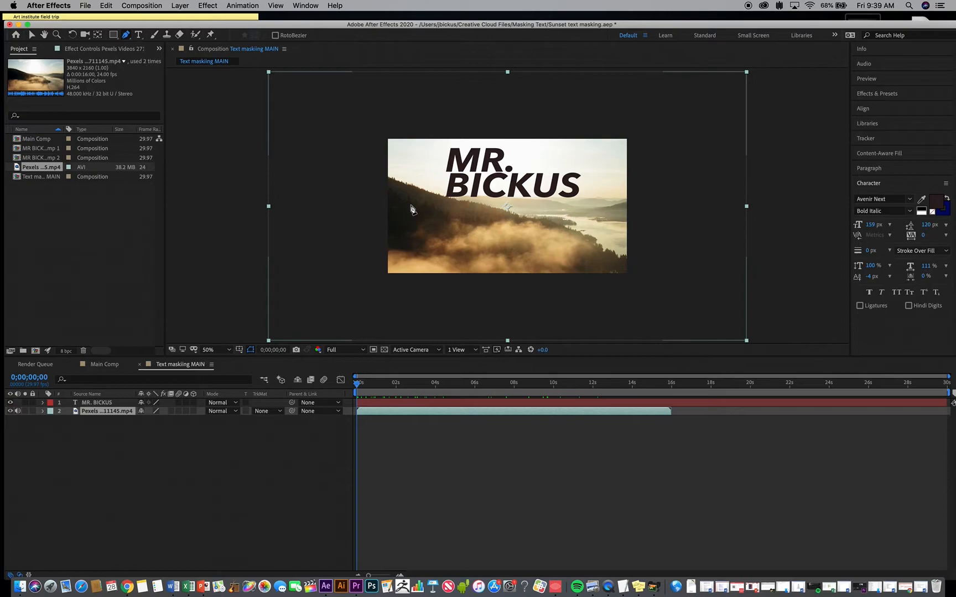
click(103, 404)
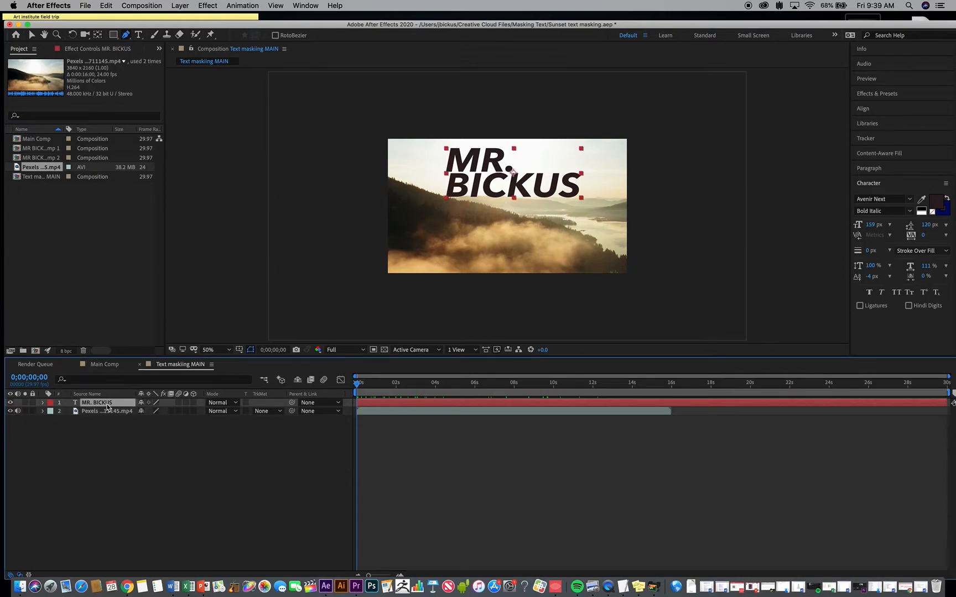
click(375, 171)
click(433, 194)
drag(434, 194, 583, 203)
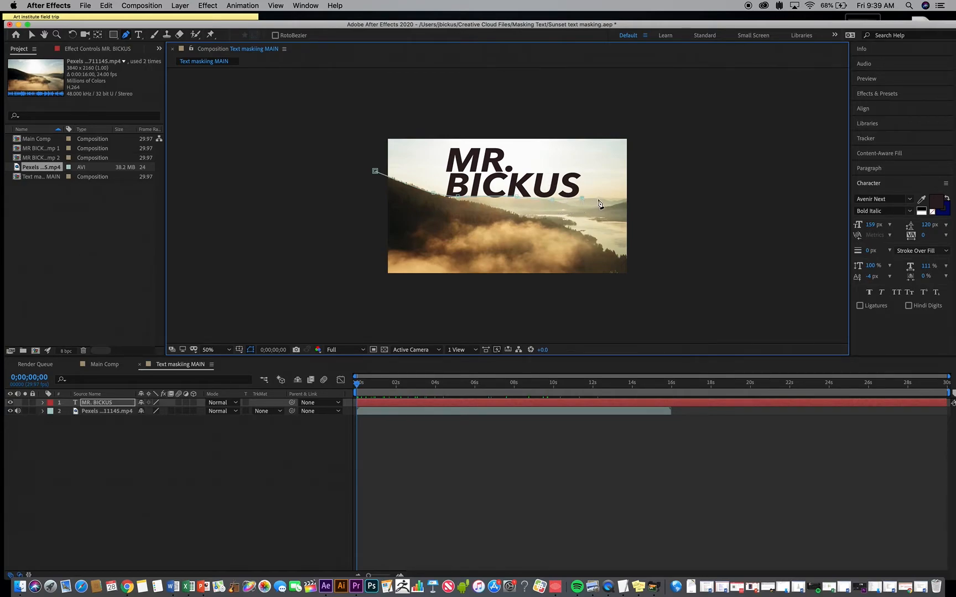
click(597, 197)
click(630, 197)
click(637, 284)
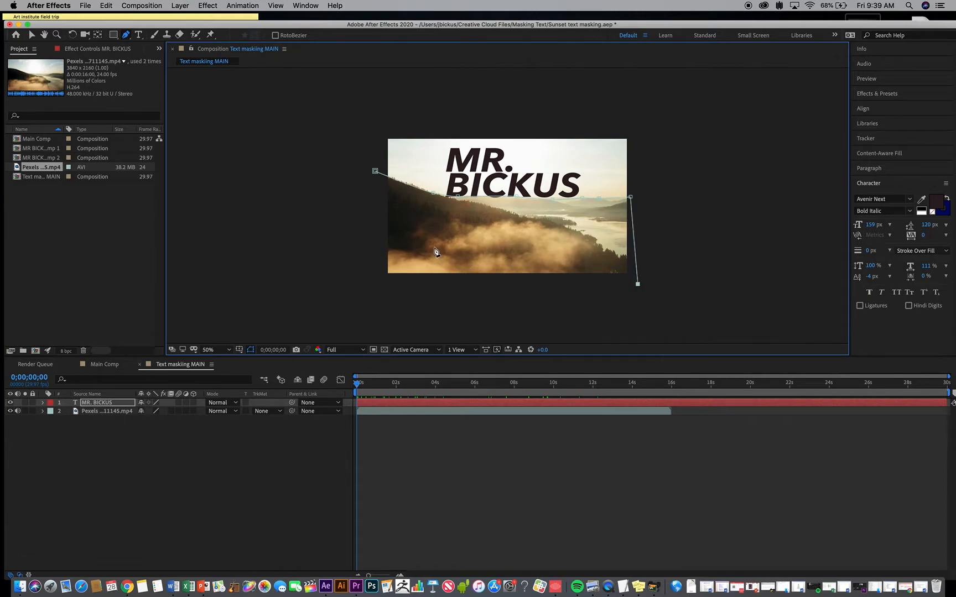
click(376, 280)
click(375, 171)
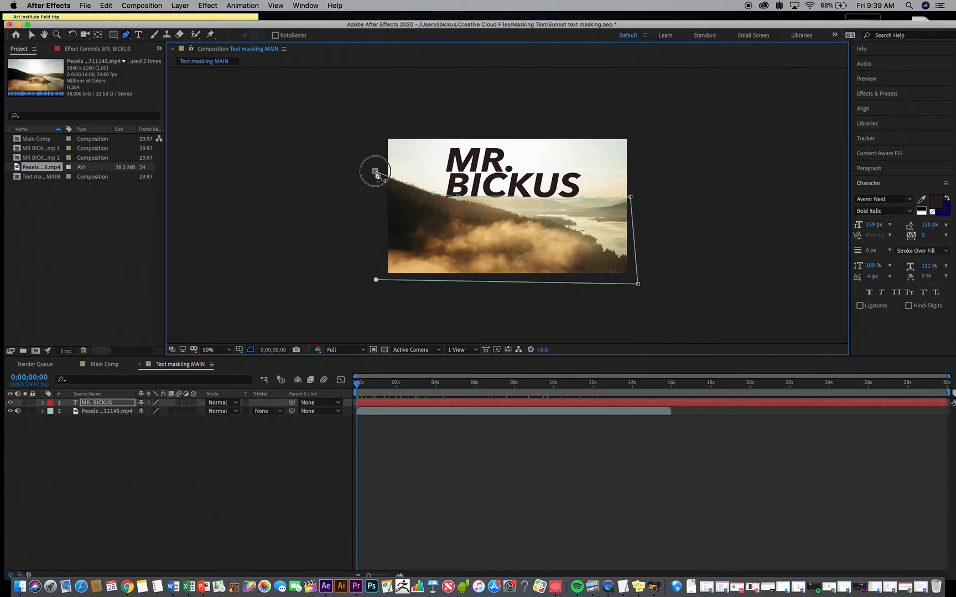
click(517, 197)
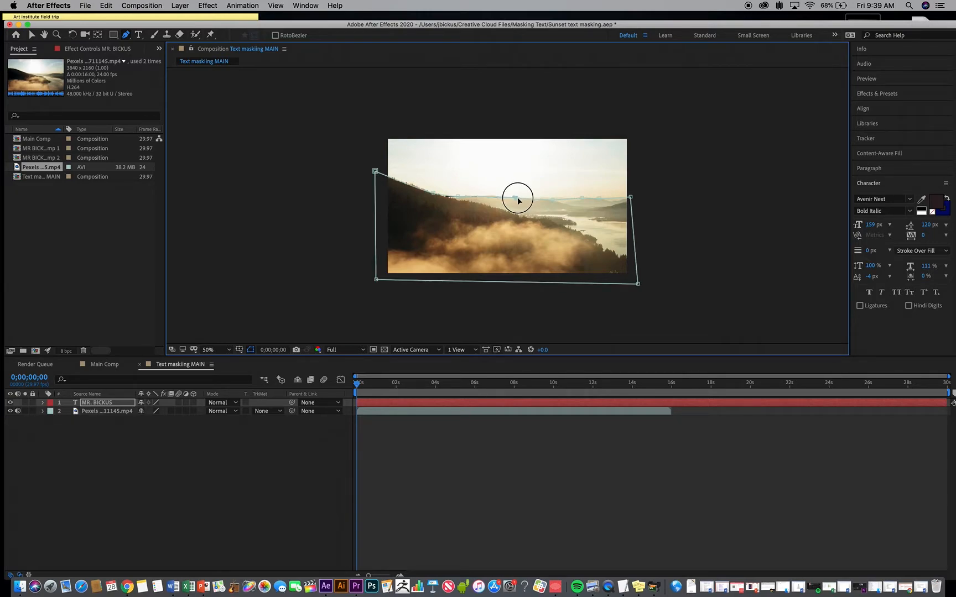
click(455, 197)
- Invert Mask 1 on the title text layer
click(43, 403)
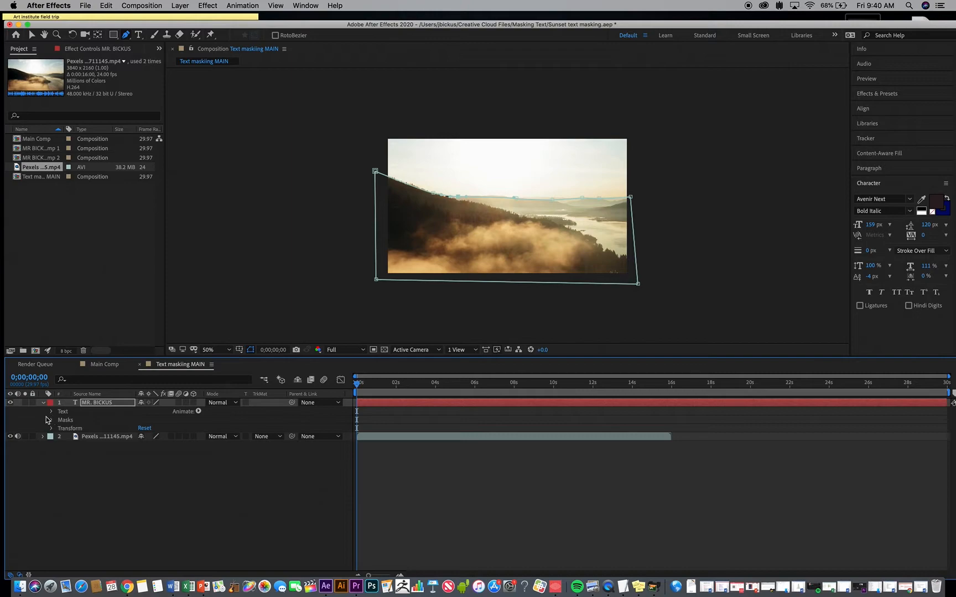
click(51, 420)
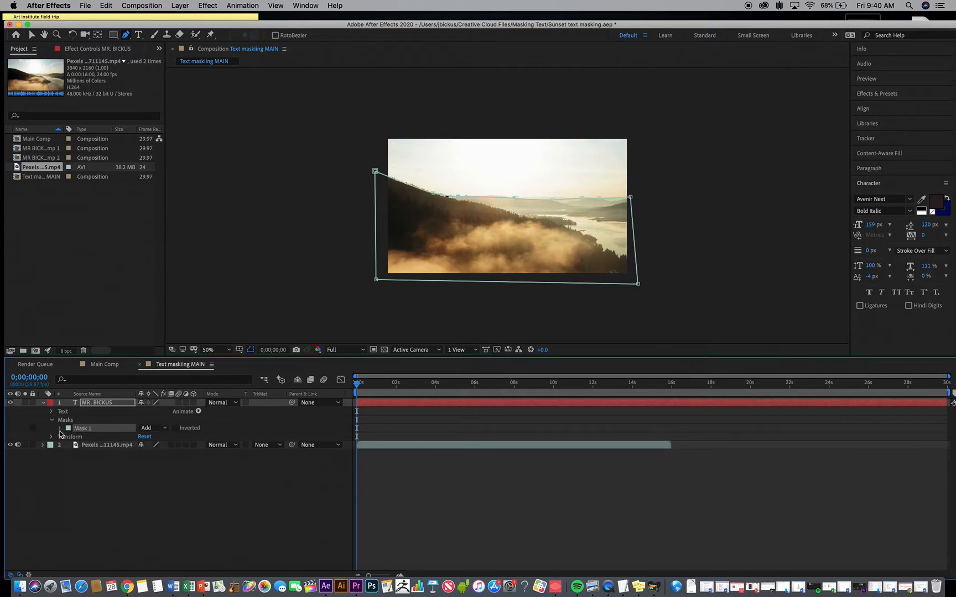
click(59, 429)
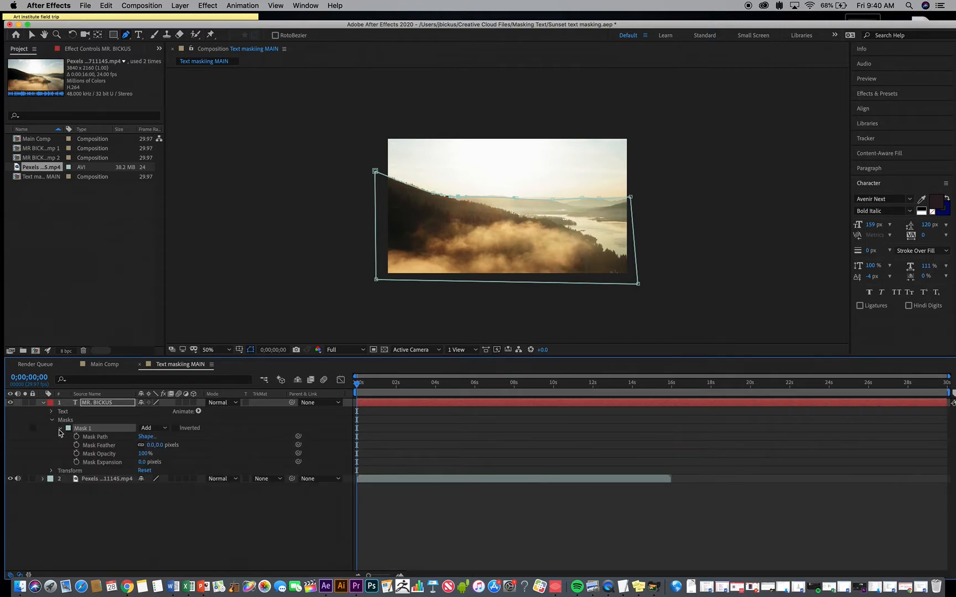
click(175, 428)
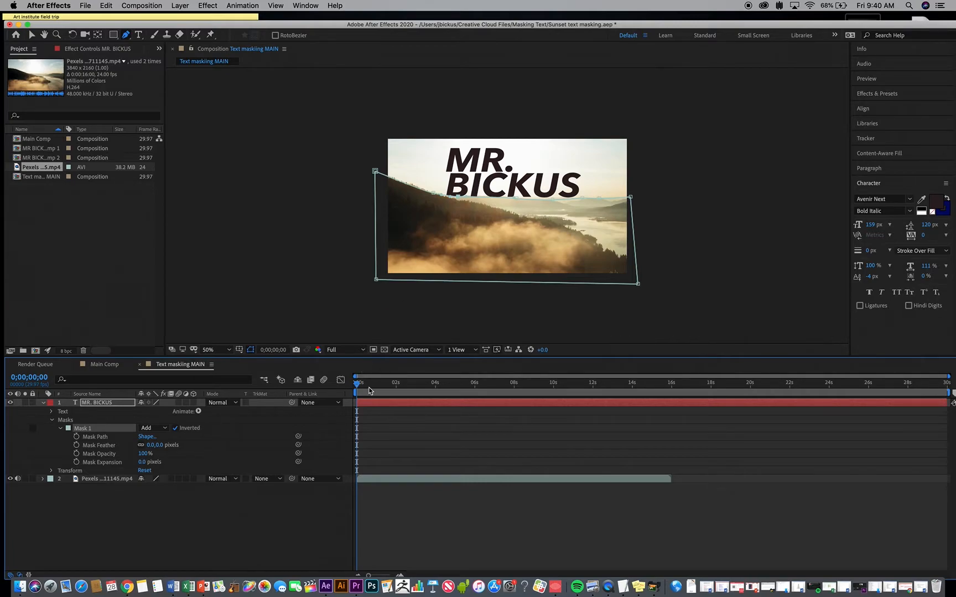
- Start Position keyframes for the title at 0;00;00;00 and move it up slightly to 1008.9, 249.2
click(110, 404)
key(p)
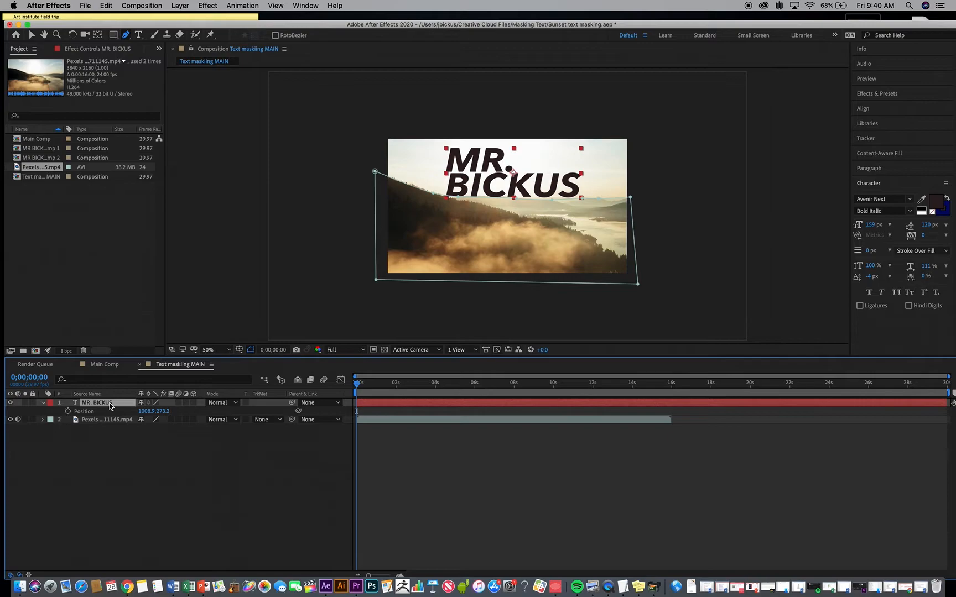
click(68, 412)
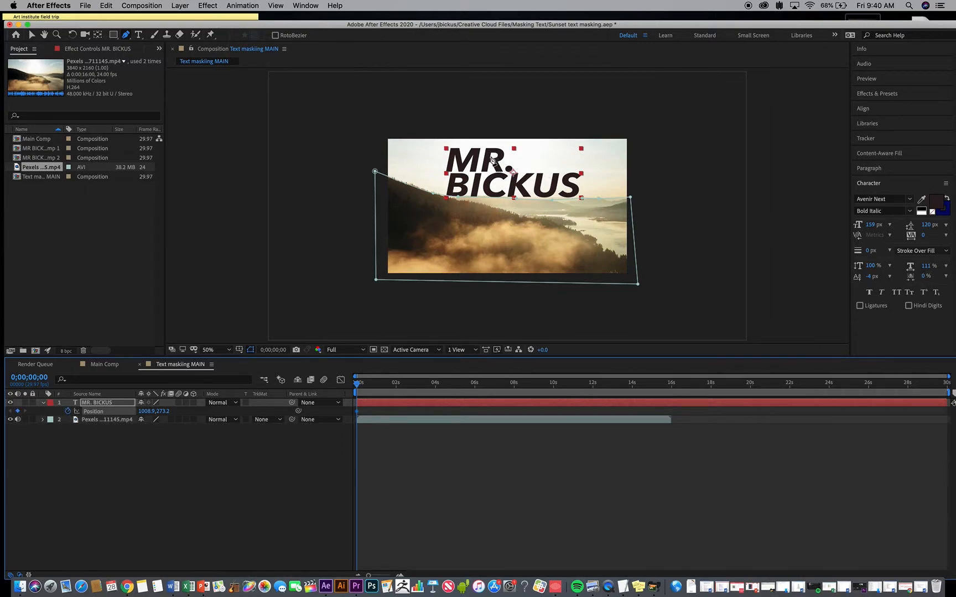
click(32, 35)
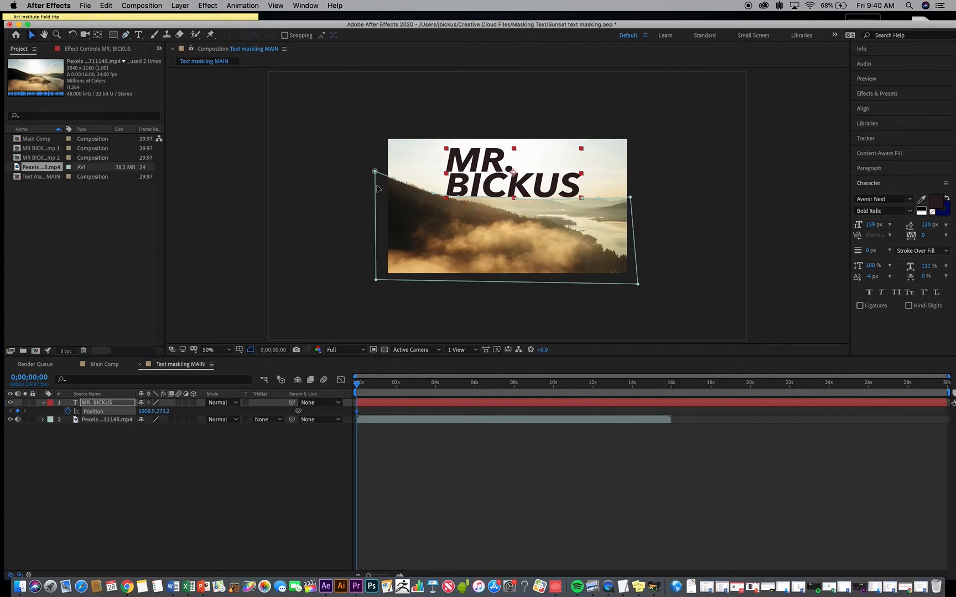
click(478, 161)
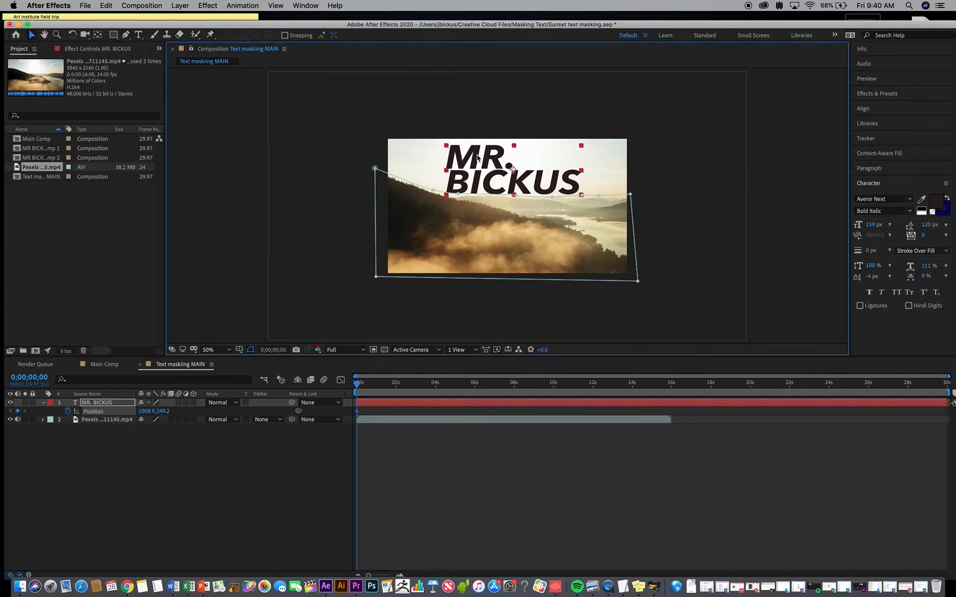
- At 0;00;11;04, move the title straight down toward the middle of the frame to add a second Position keyframe
click(360, 383)
drag(360, 383, 573, 393)
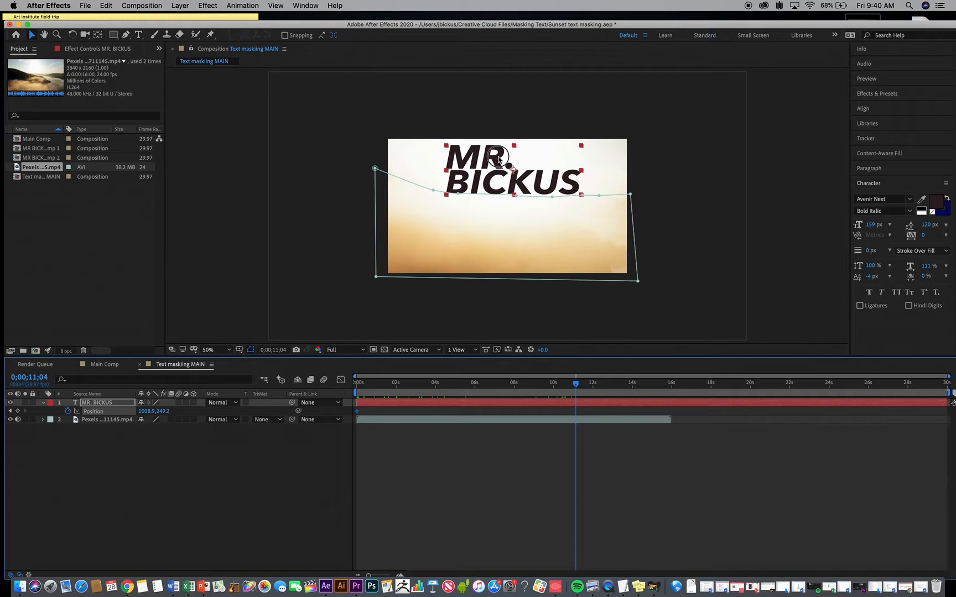
drag(500, 158, 500, 209)
- Play the composition from the start to check the title's downward movement against the footage
click(355, 383)
key(space)
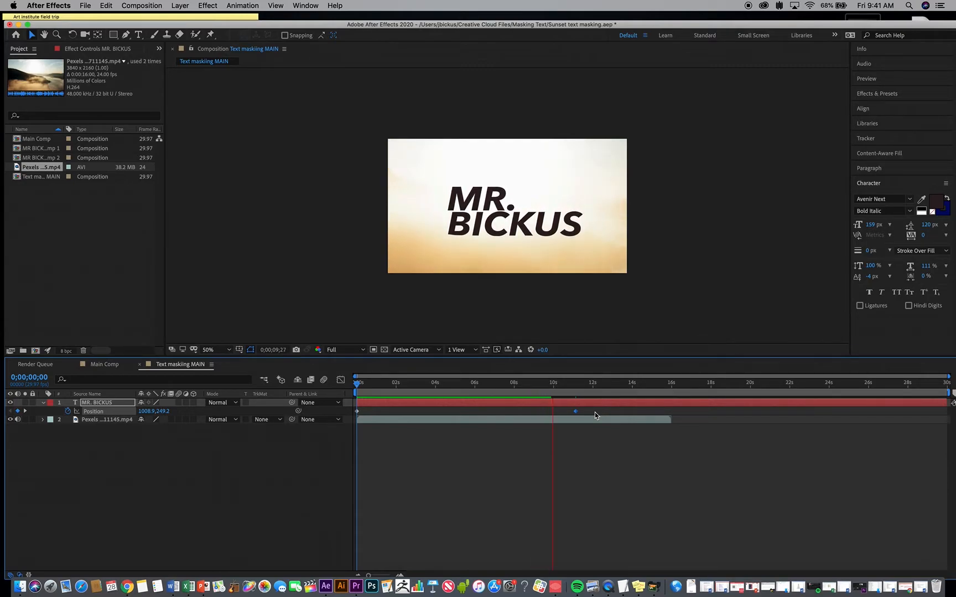
drag(369, 381, 349, 386)
key(space)
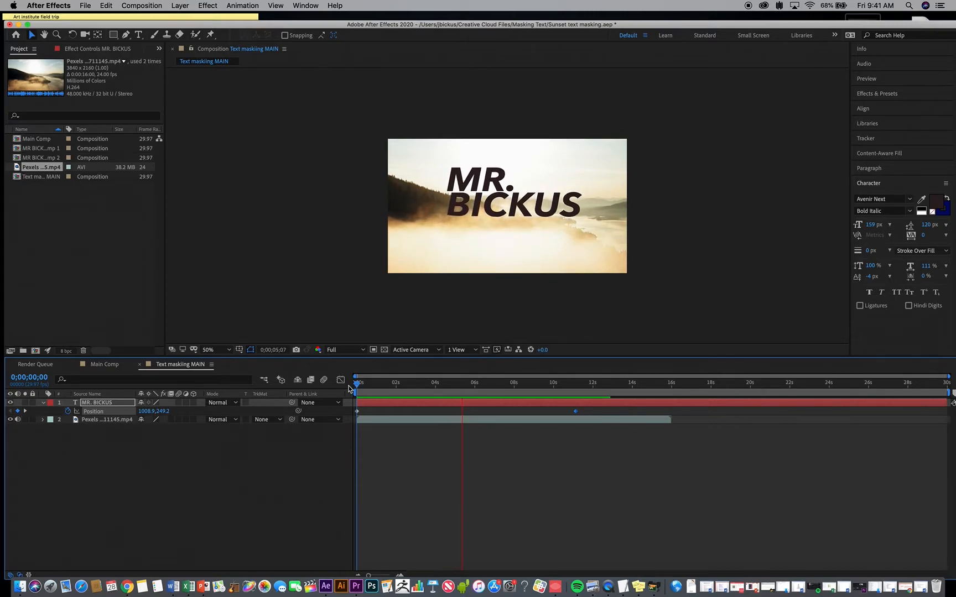
key(space)
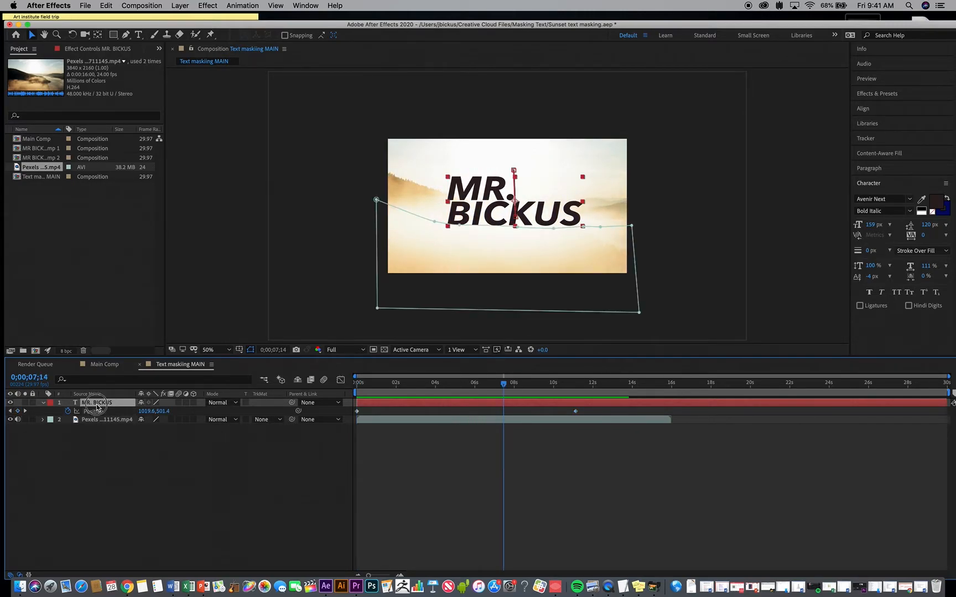
- Add a Mask Path keyframe to the title layer's Mask 1 at 0;00;00;00
click(44, 403)
click(43, 404)
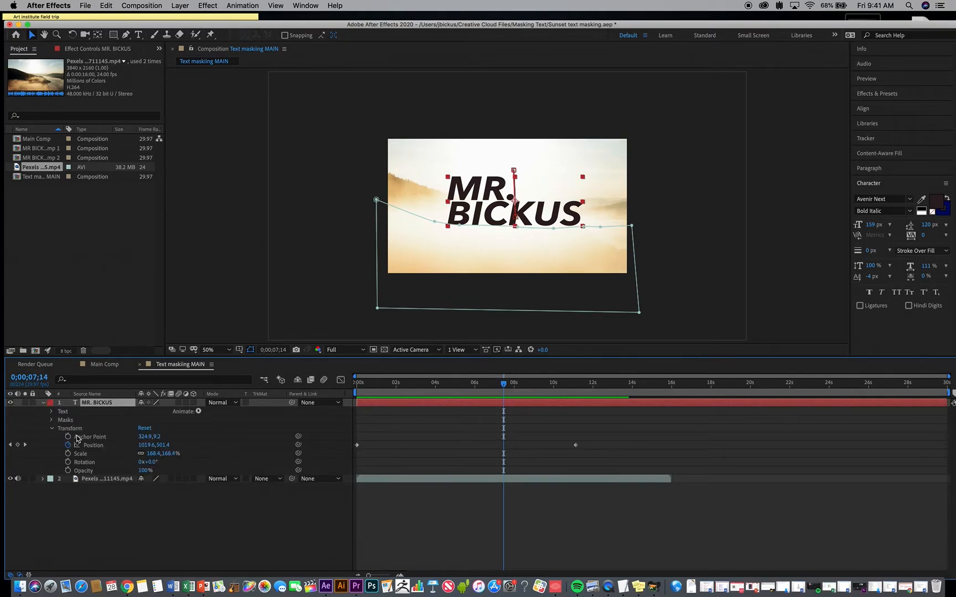
click(65, 419)
drag(375, 387, 354, 388)
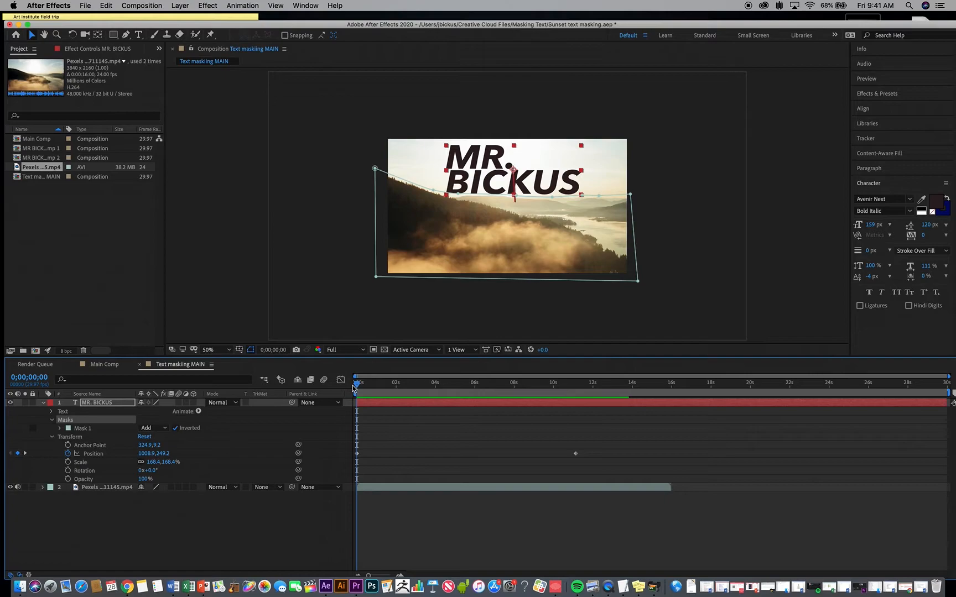
click(61, 429)
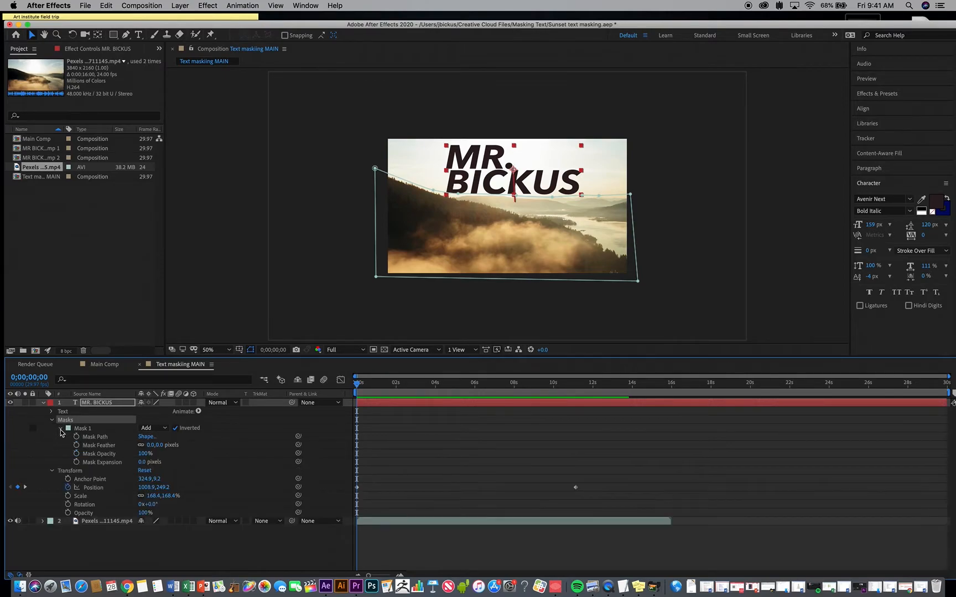
click(77, 437)
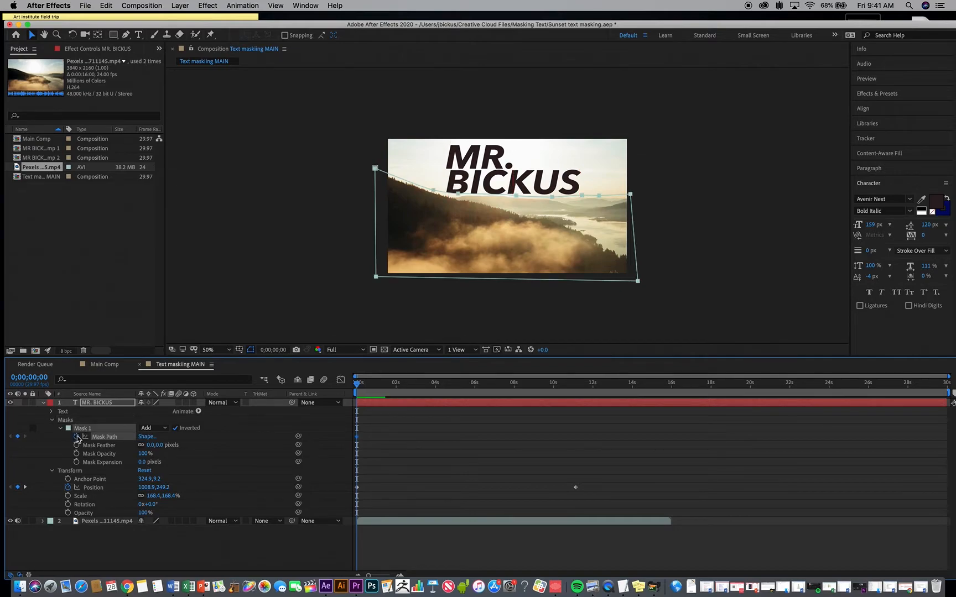
click(150, 445)
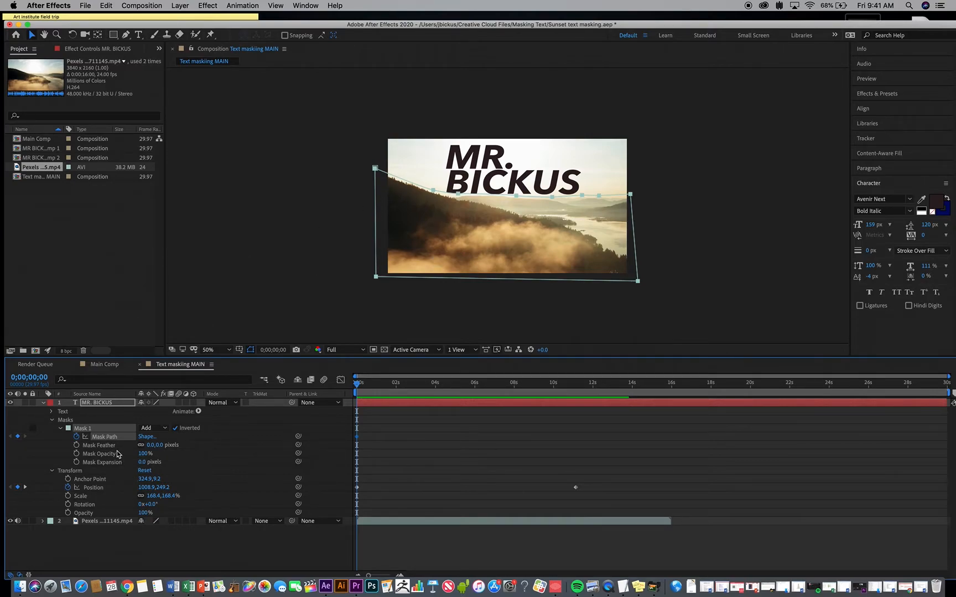
- Lower the left edge of the mask slightly and nudge the whole mask path down toward the hill ridge
click(381, 198)
drag(376, 209, 376, 214)
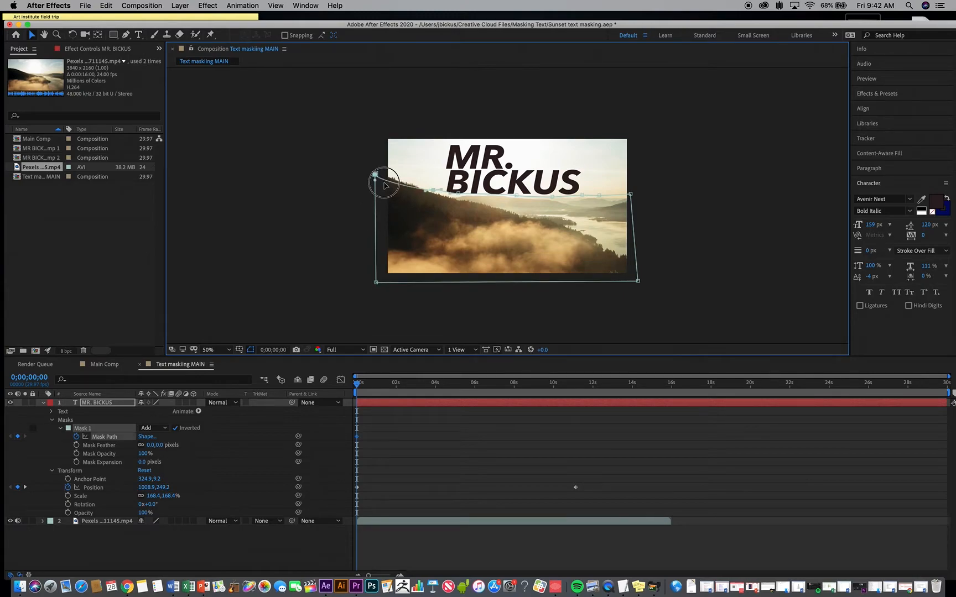
click(103, 436)
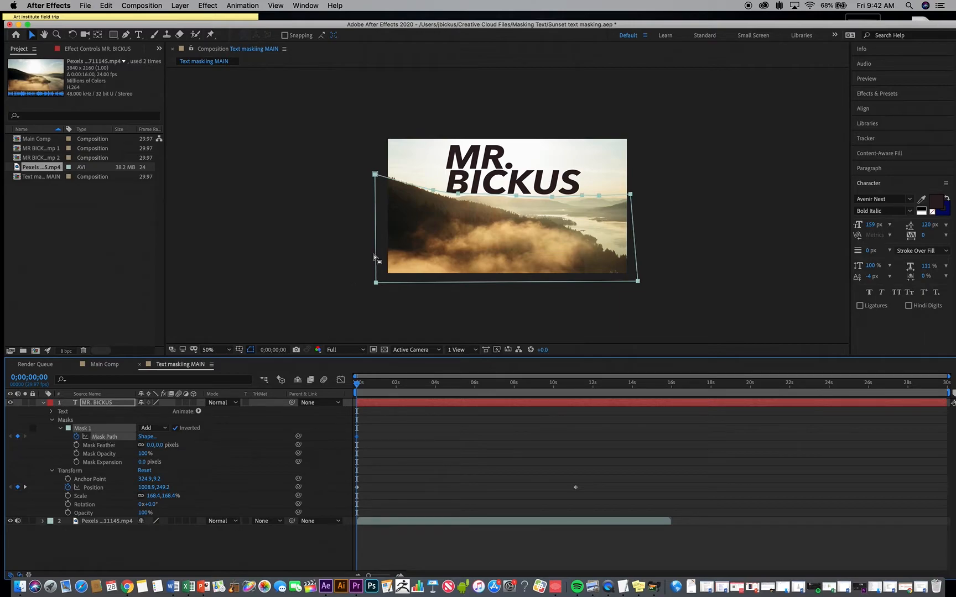
drag(376, 256, 378, 258)
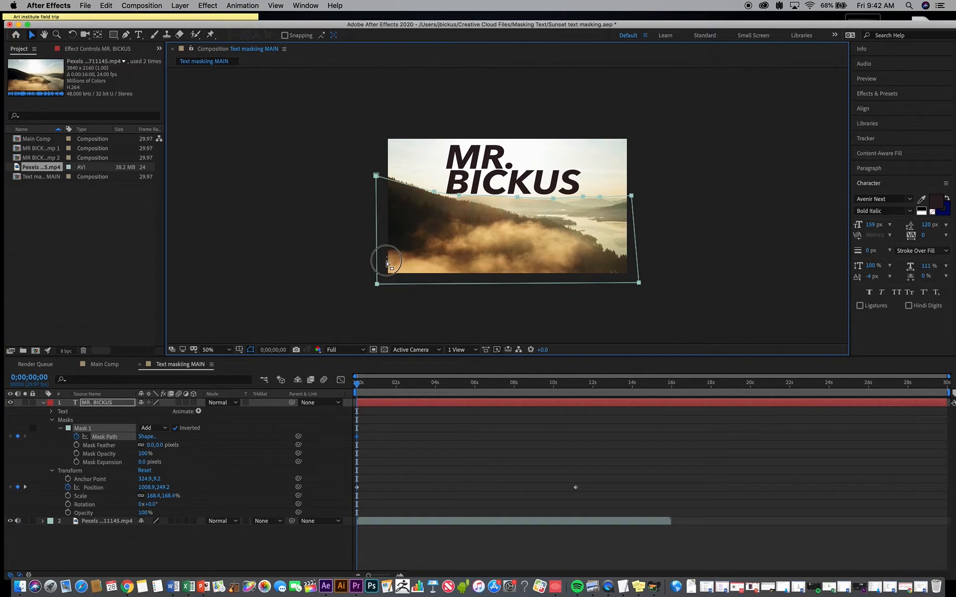
click(387, 265)
click(120, 437)
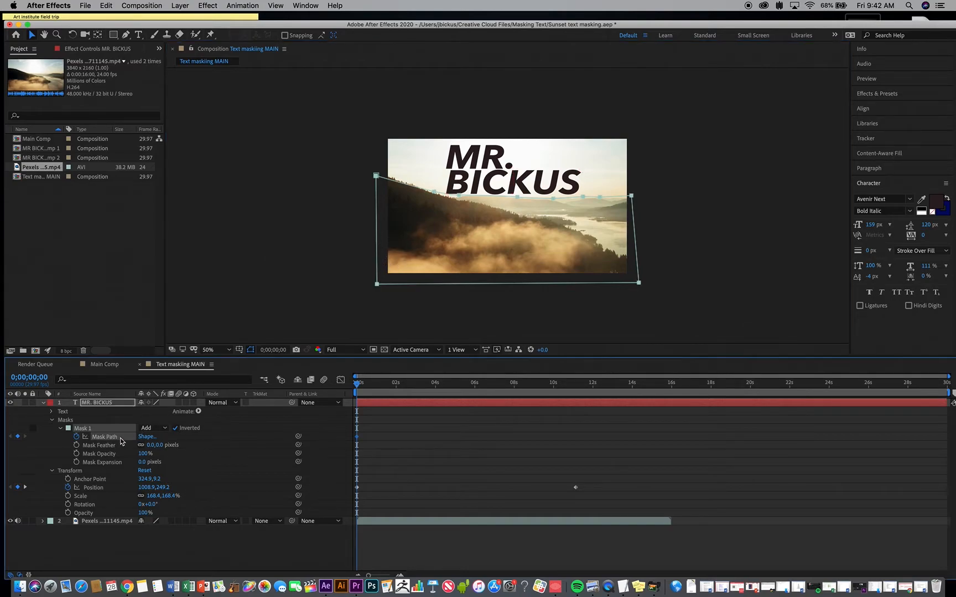
drag(376, 258, 377, 257)
double_click(376, 176)
key(Return)
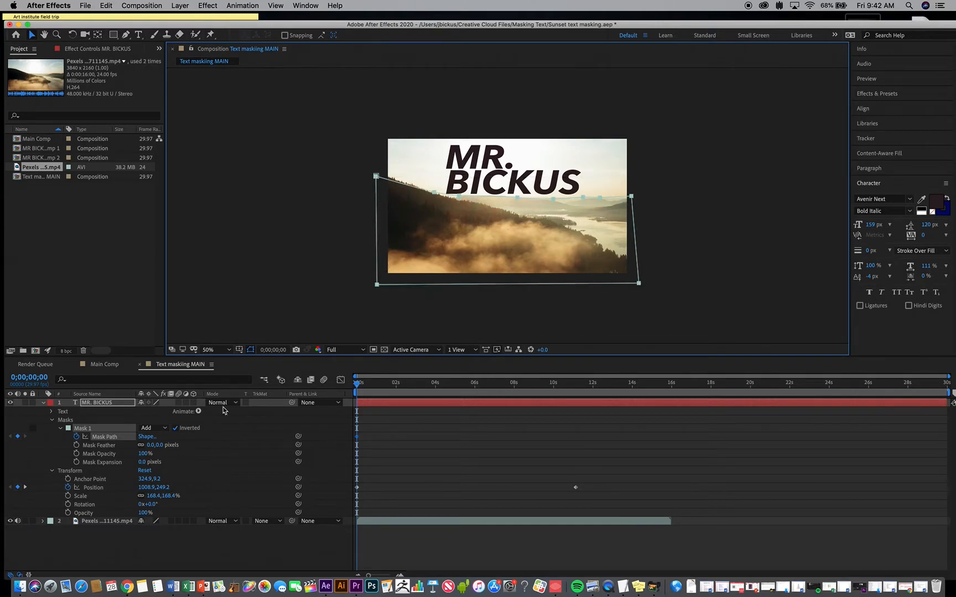
- Shift the entire mask a few pixels down so its upper edge sits on the horizon
click(119, 435)
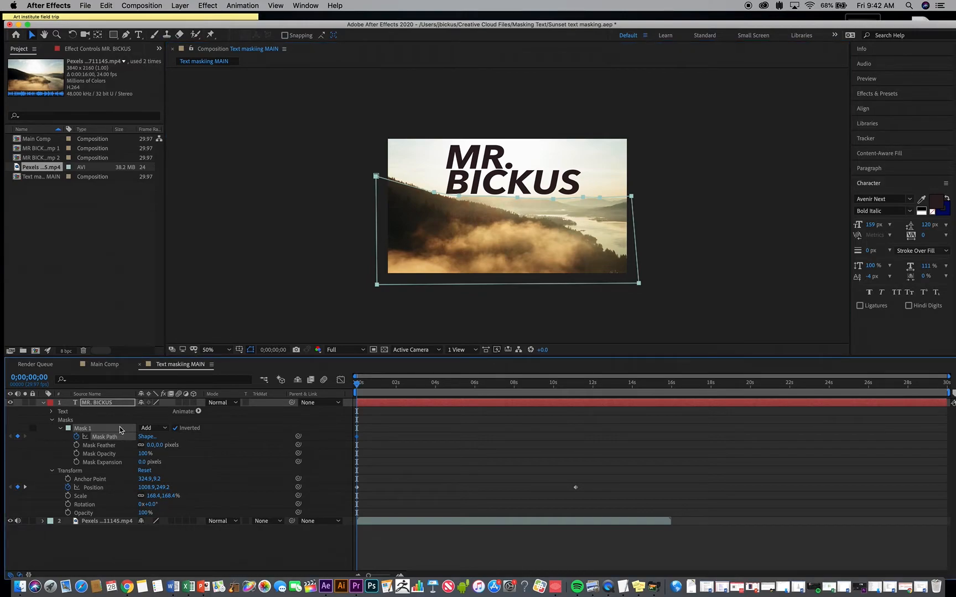
click(377, 287)
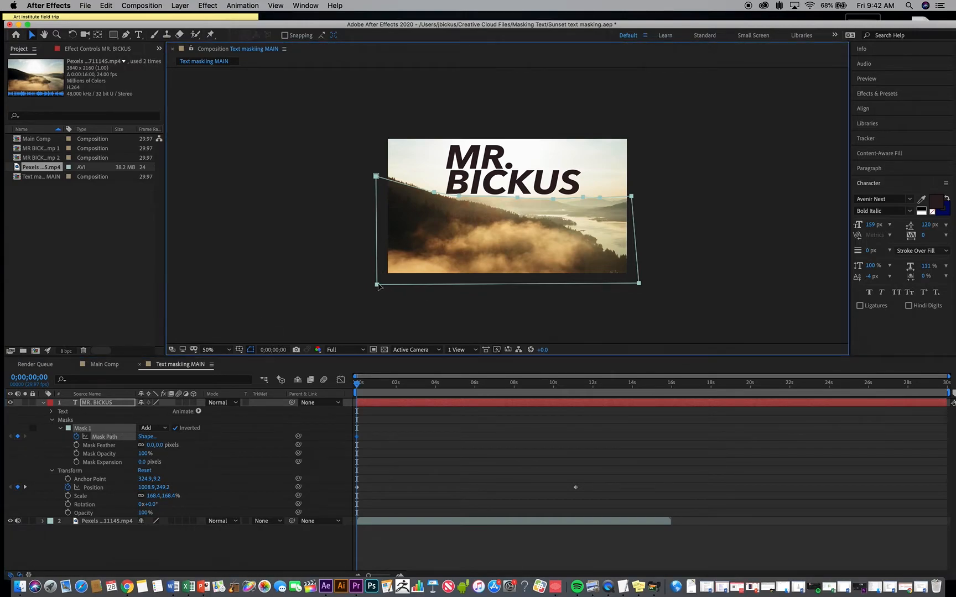
click(192, 441)
click(116, 436)
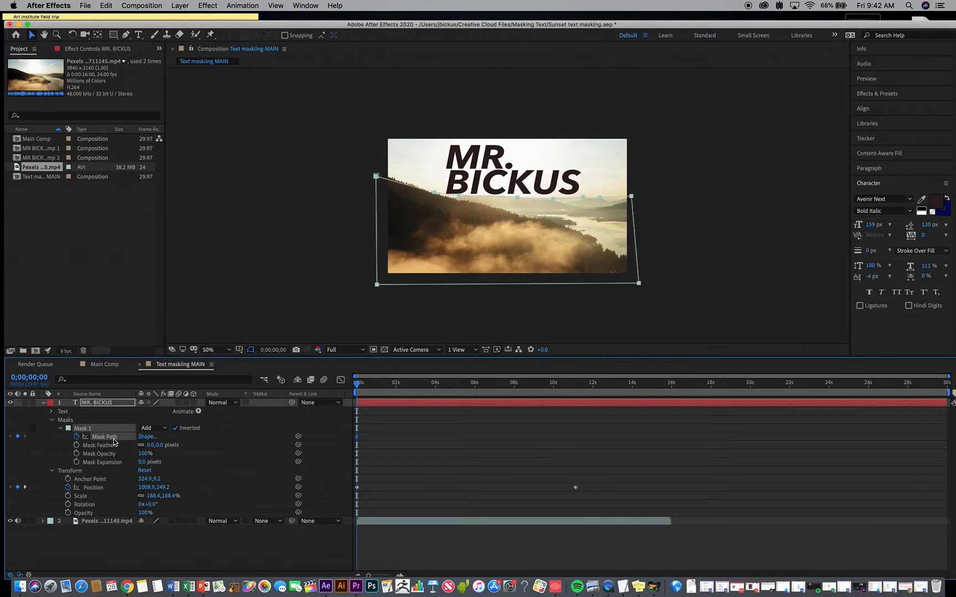
drag(434, 193, 434, 197)
double_click(376, 180)
double_click(468, 204)
double_click(461, 200)
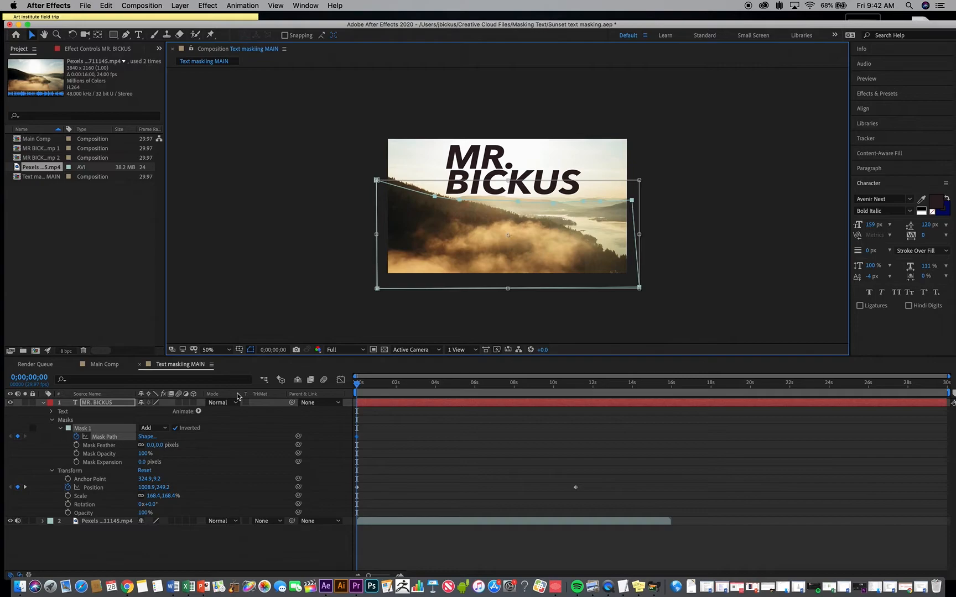
- Deselect the full mask path and raise only its upper-left corner point to match the ridge slope
click(113, 419)
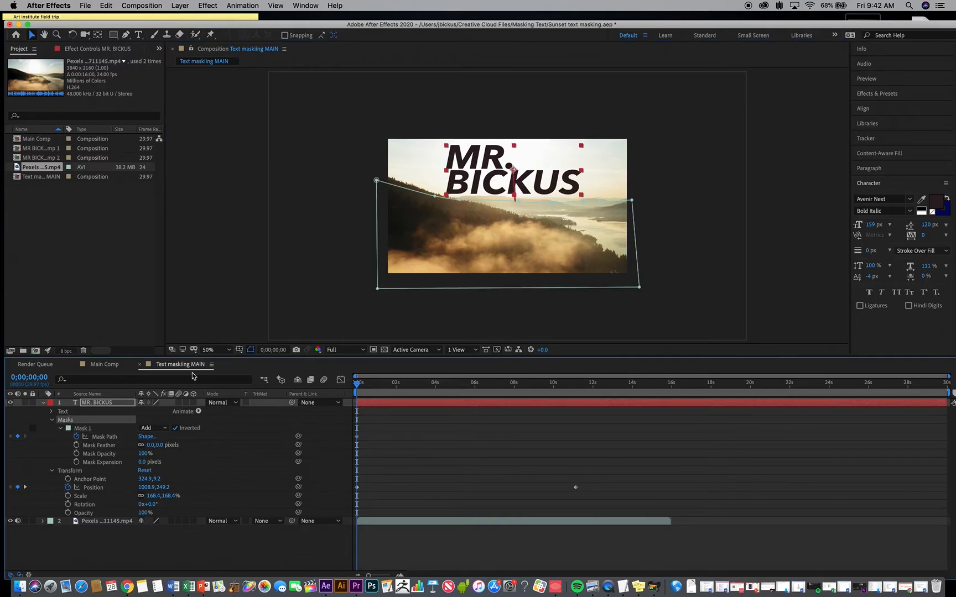
click(435, 198)
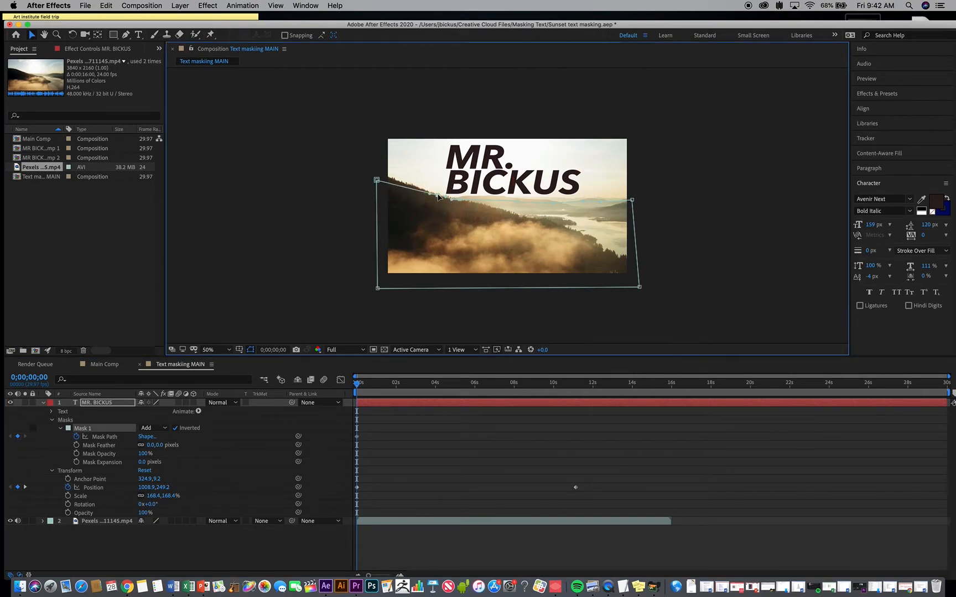
drag(377, 180, 378, 174)
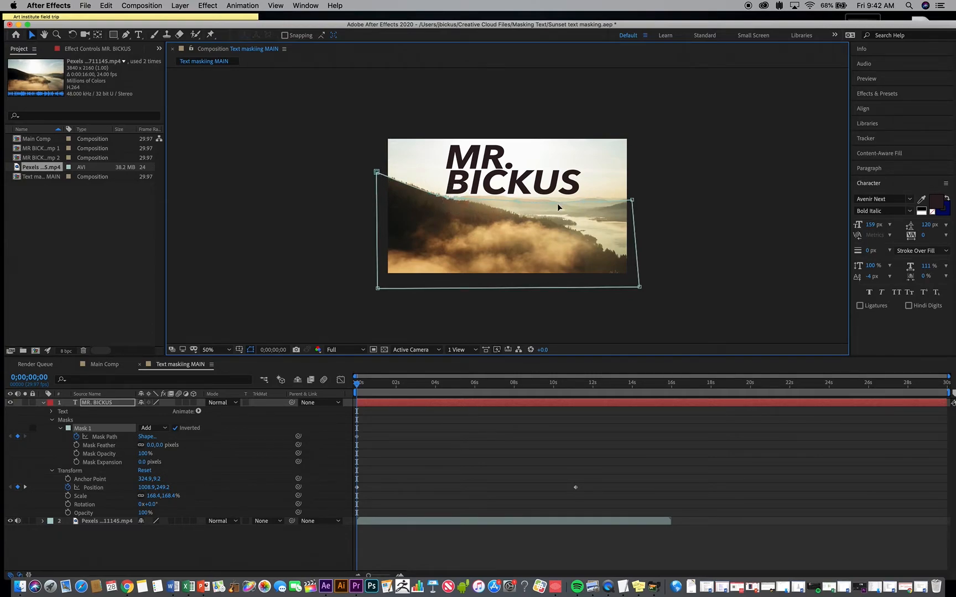
- Reposition the mask points along the distant hills beneath the title so the path follows the horizon
click(516, 200)
scroll(515, 198, up, 4)
drag(522, 211, 279, 177)
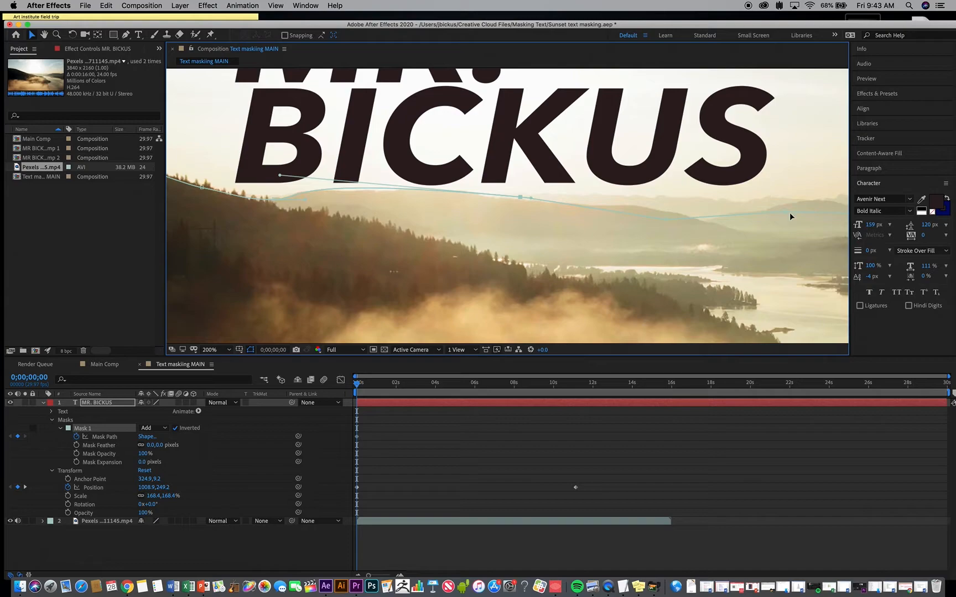
drag(782, 211, 784, 199)
drag(665, 222, 656, 194)
key(period)
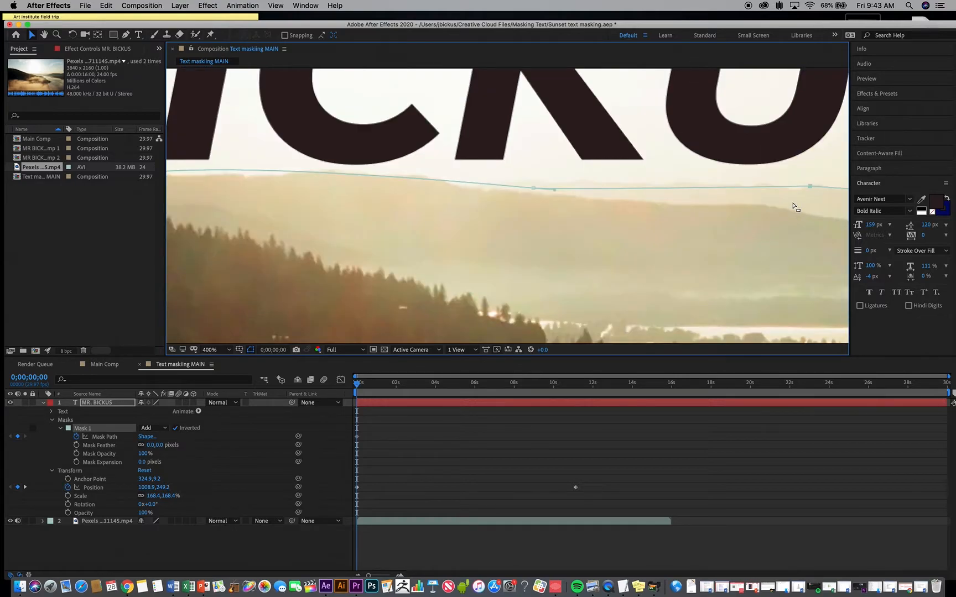
scroll(795, 207, down, 4)
drag(792, 203, 553, 199)
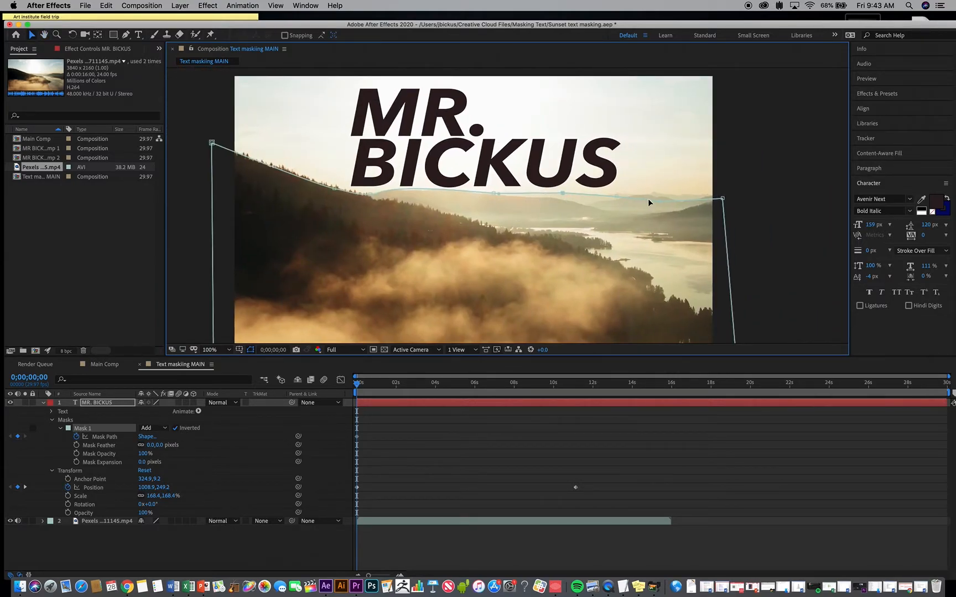
- Fine-tune the mask points at the horizon's right end and on the left ridge, keeping the time at 0;00;00;00
drag(661, 195, 658, 192)
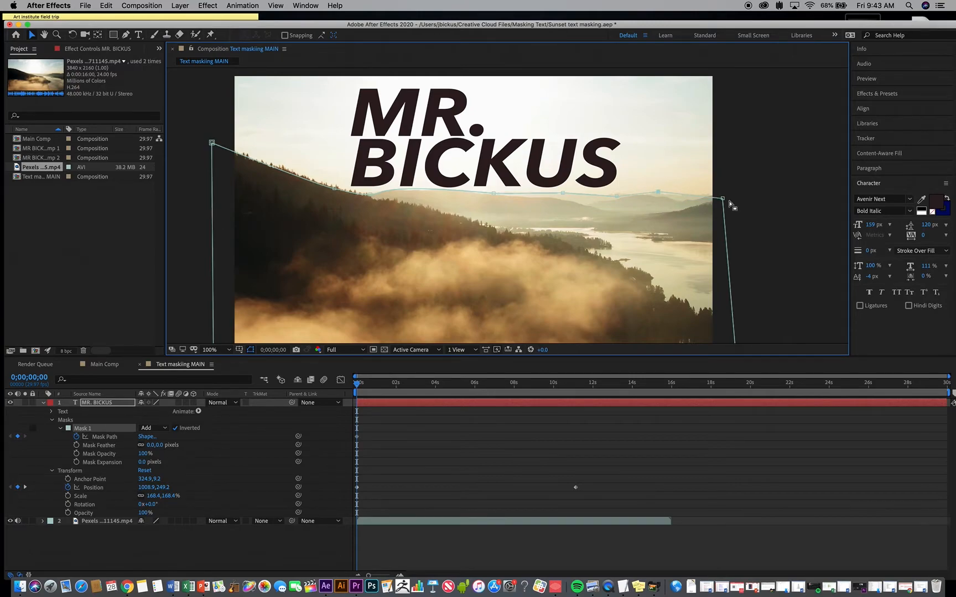
drag(723, 198, 722, 195)
drag(334, 188, 332, 187)
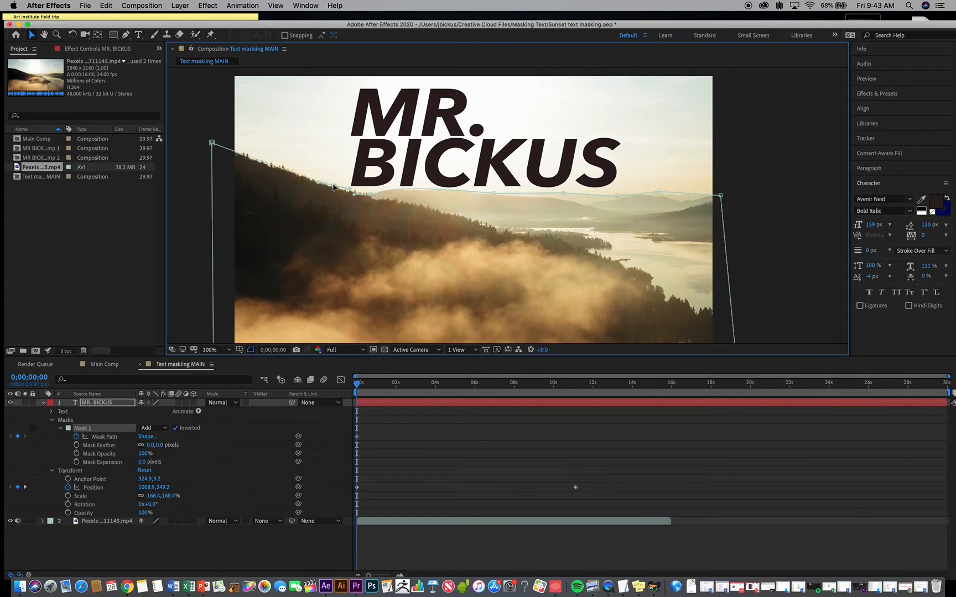
click(213, 144)
mouse_move(358, 385)
mouse_down()
mouse_move(368, 386)
mouse_move(355, 391)
mouse_up()
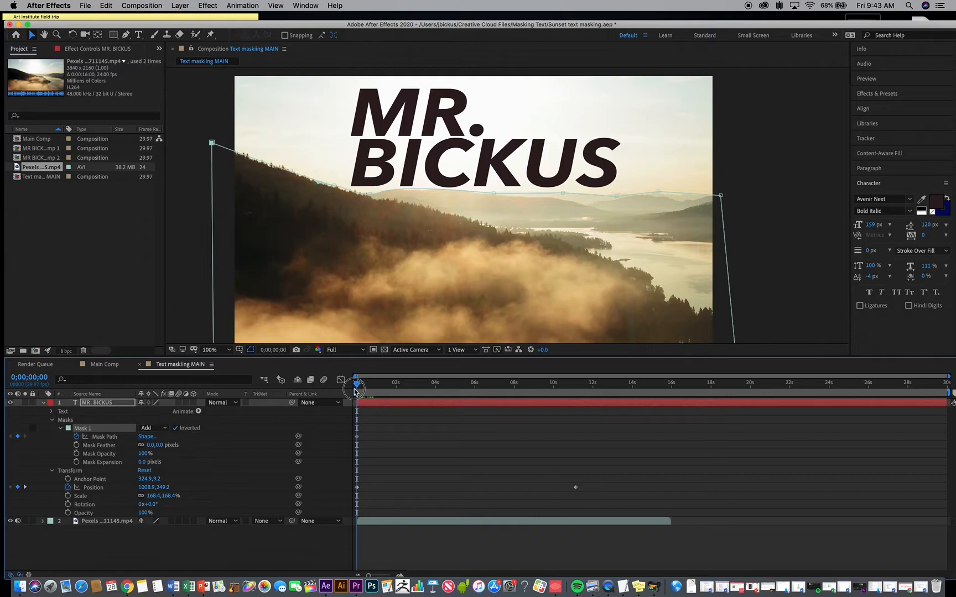
- At 0;00;05;13, raise the entire mask so its upper edge sits back on the horizon
drag(354, 390, 465, 402)
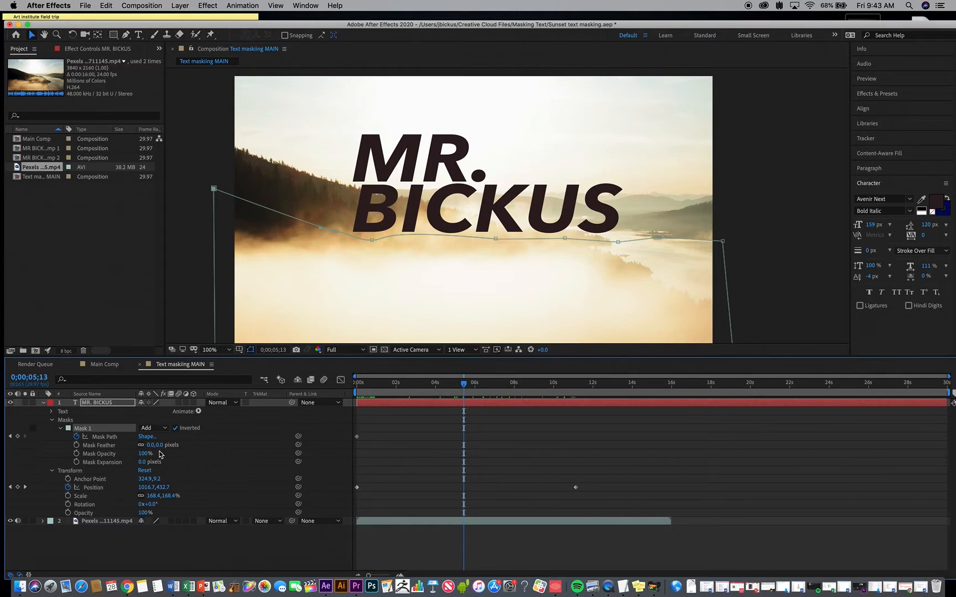
click(123, 440)
click(213, 190)
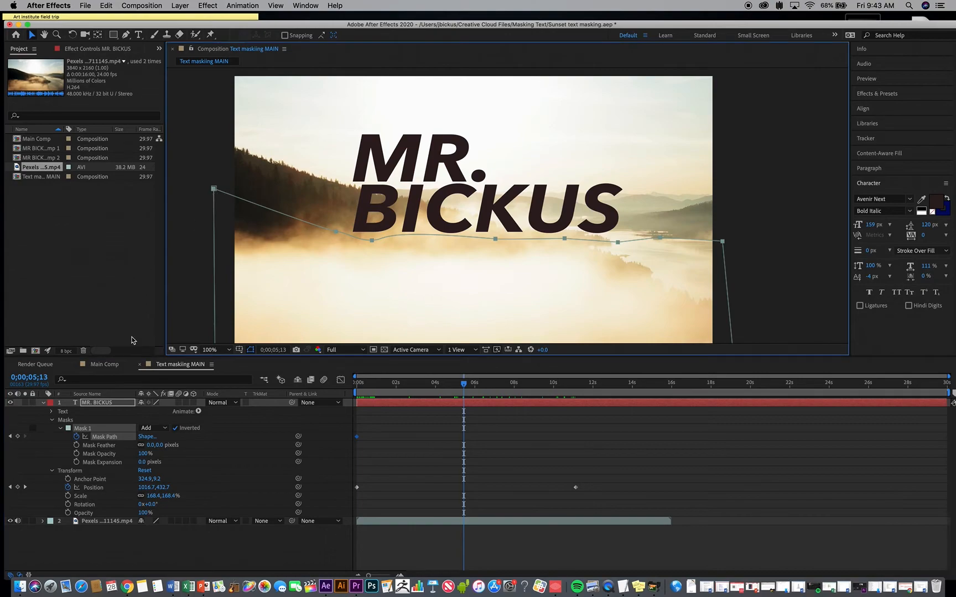
click(101, 433)
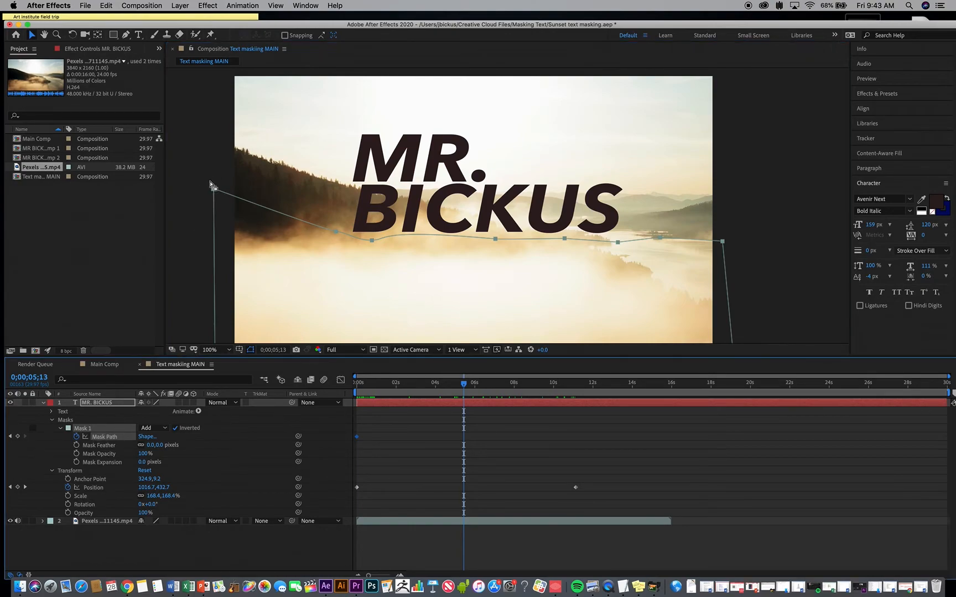
drag(212, 190, 212, 140)
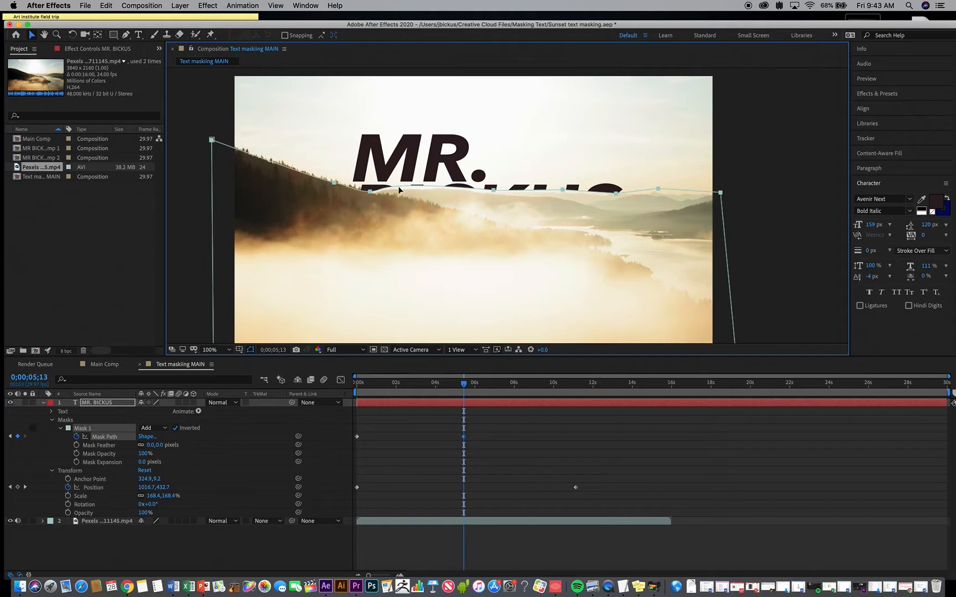
- Deselect the full mask path and nudge the individual points along the middle and right horizon to fit the distant hills
click(95, 422)
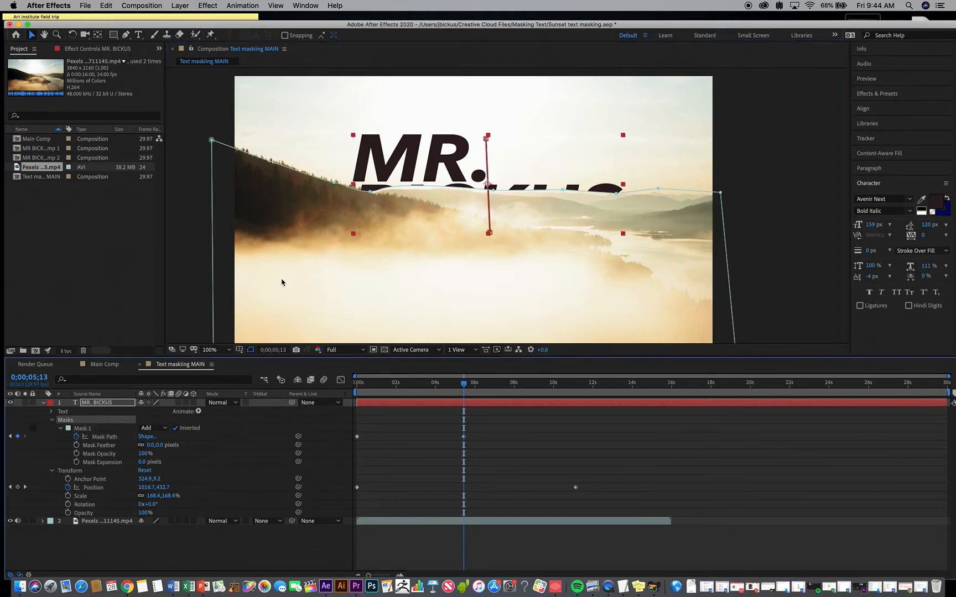
click(492, 194)
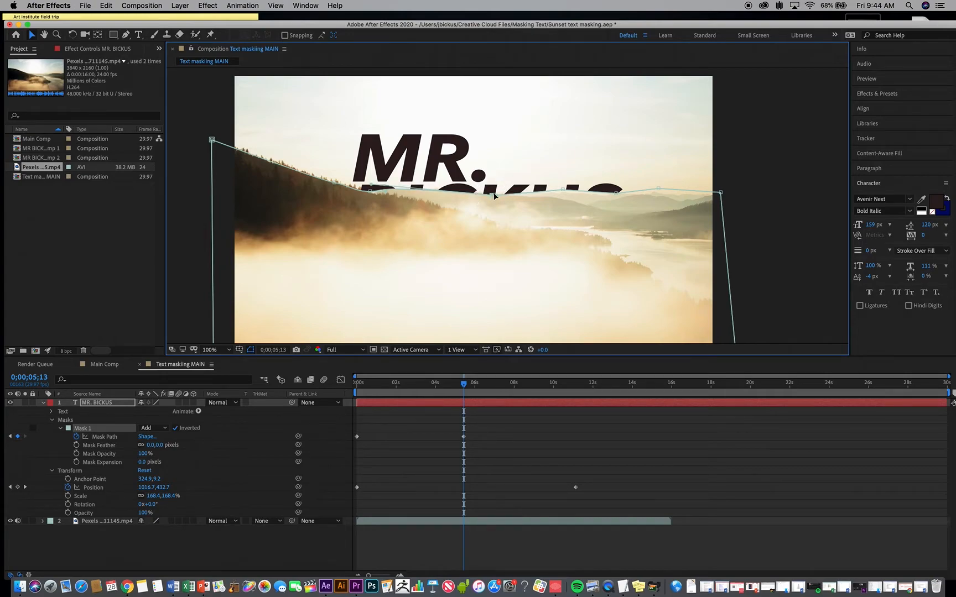
click(563, 191)
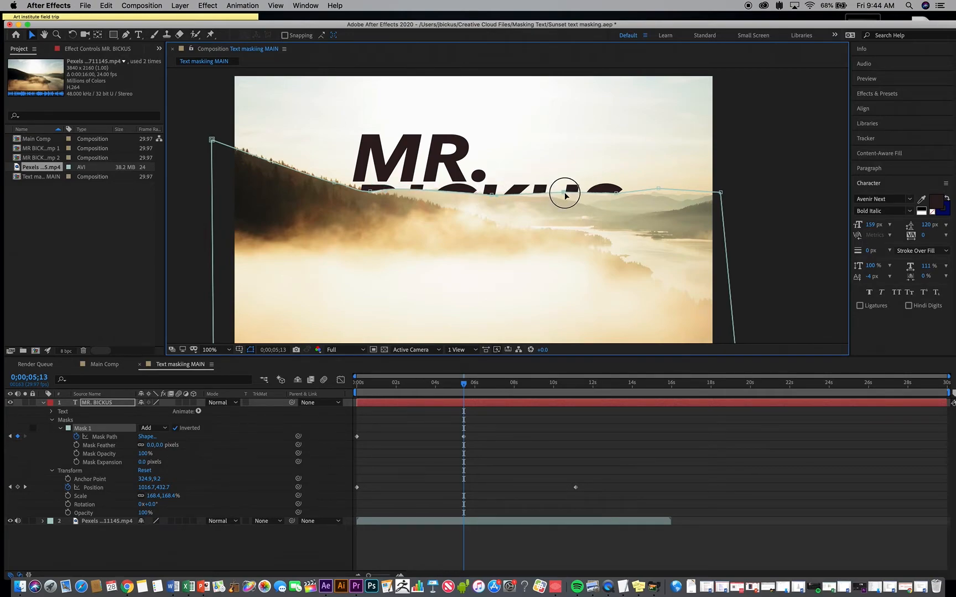
drag(615, 197, 662, 195)
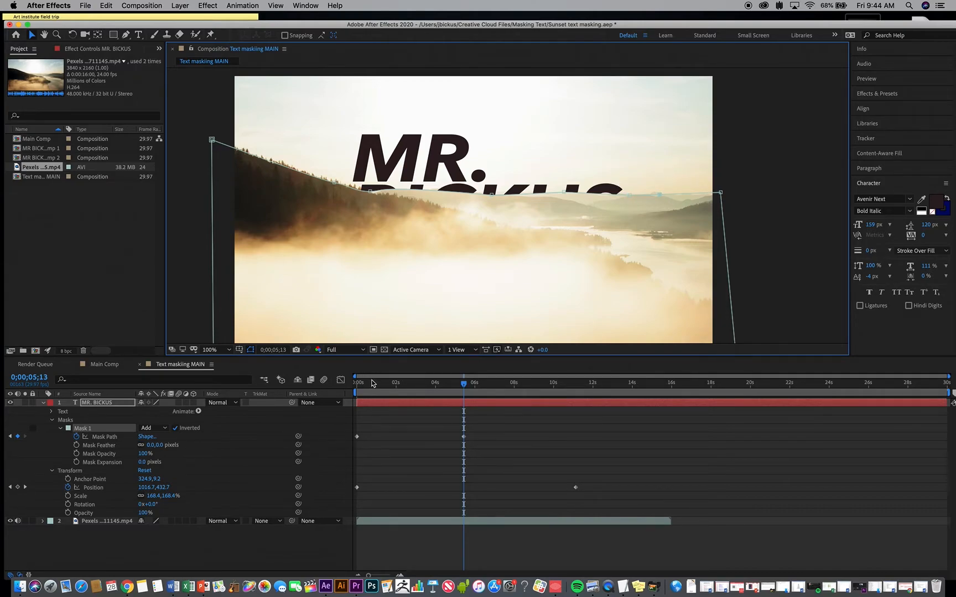
- Play back the masked title animation from the start and stop at 0;00;02;22
drag(381, 381, 326, 381)
key(space)
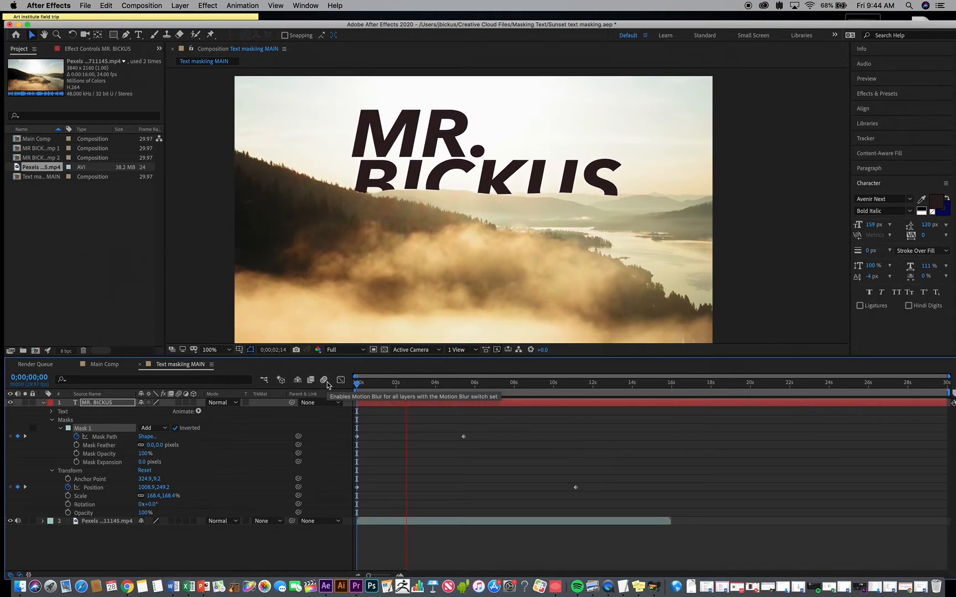
key(space)
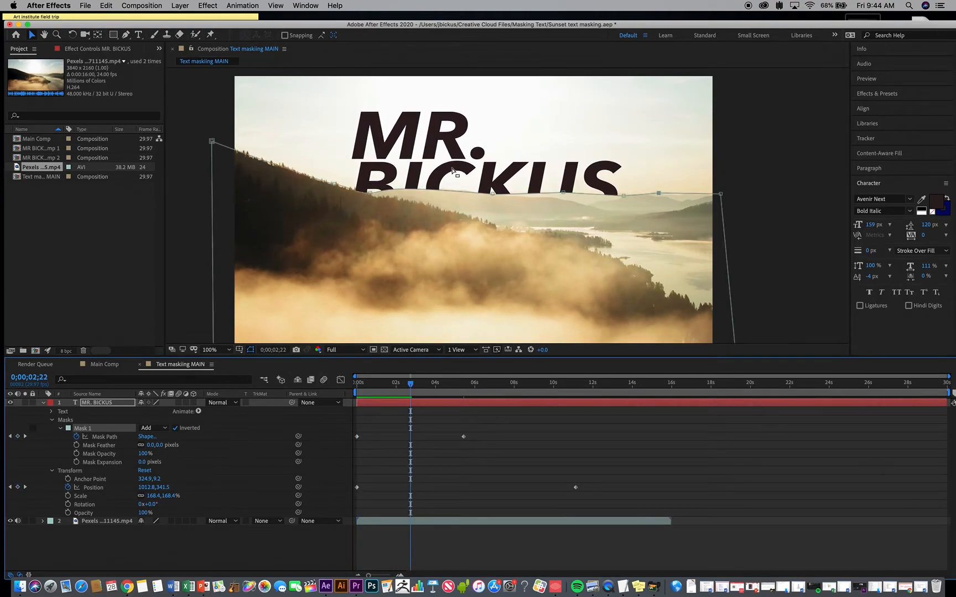
- Set the Mask Feather to 6 pixels and play the softened edge through to 0;00;06;29
drag(149, 445, 154, 447)
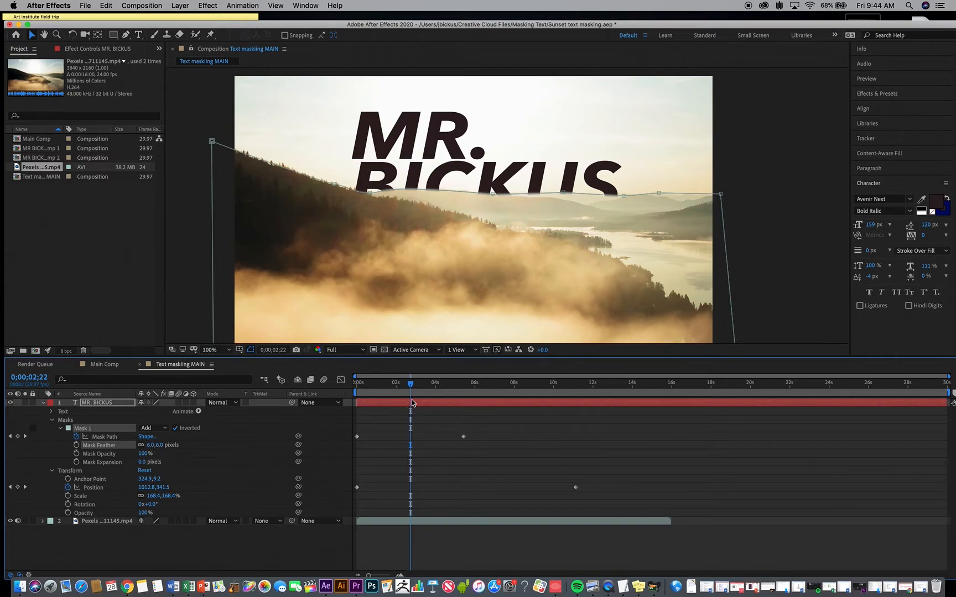
key(space)
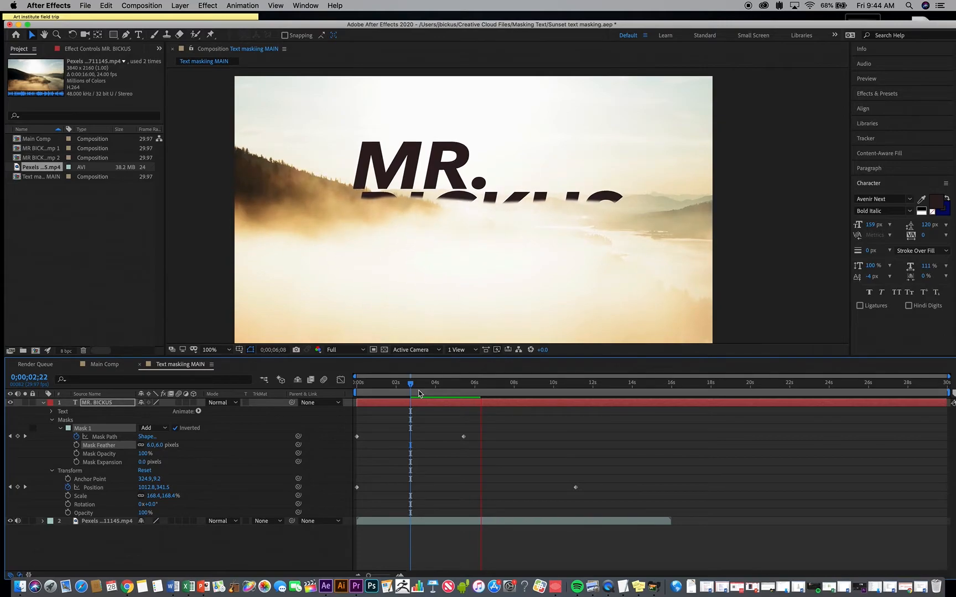
key(space)
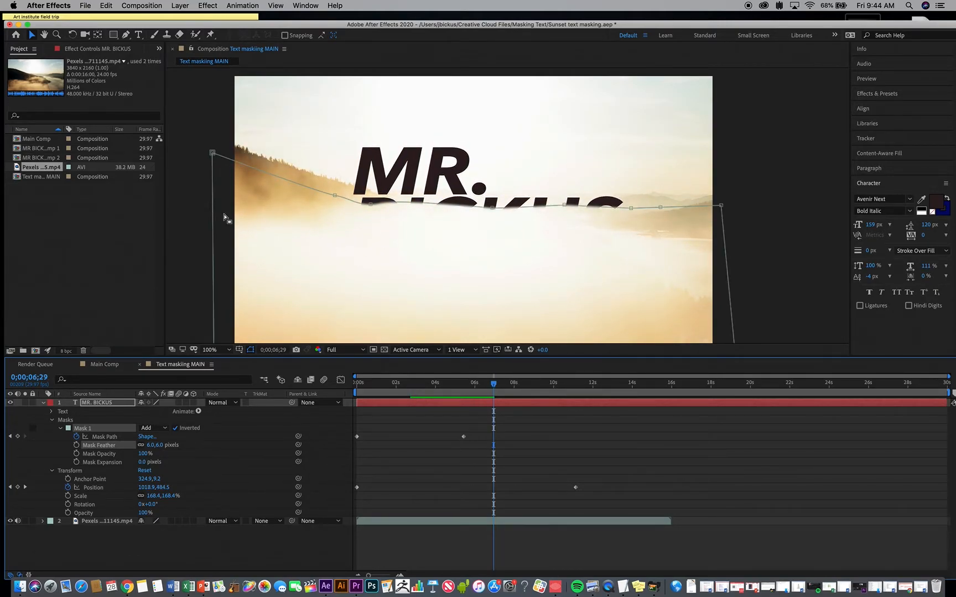
click(99, 421)
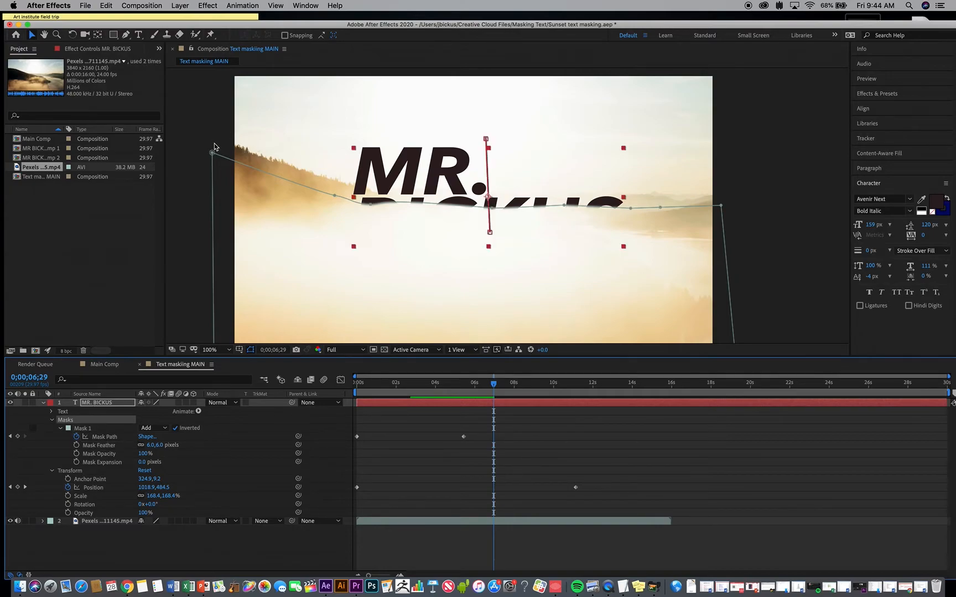
drag(225, 159, 225, 152)
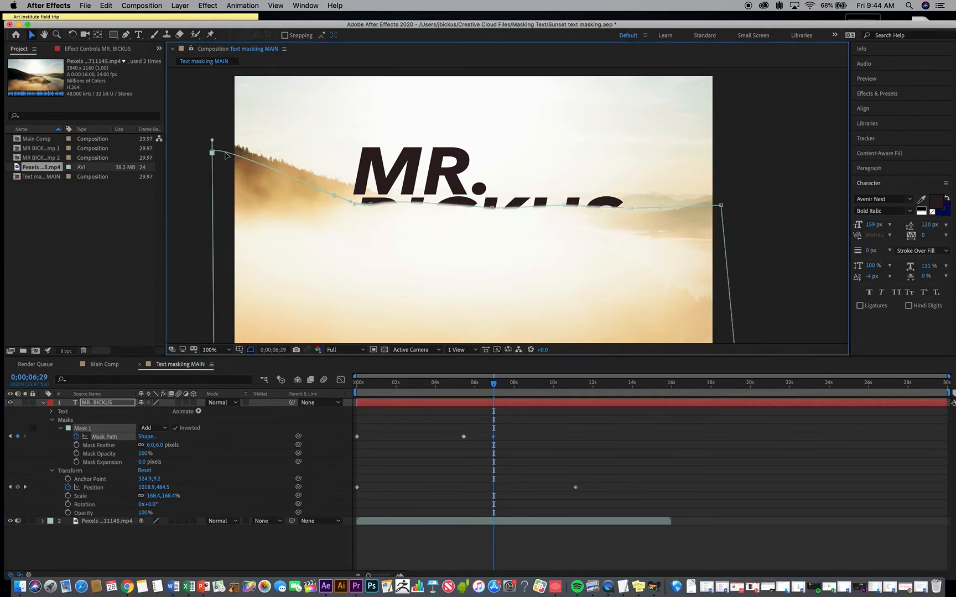
click(182, 296)
- Raise the whole mask back up to the horizon at 0;00;06;29 and again at 0;00;08;05
click(121, 437)
drag(212, 154, 215, 138)
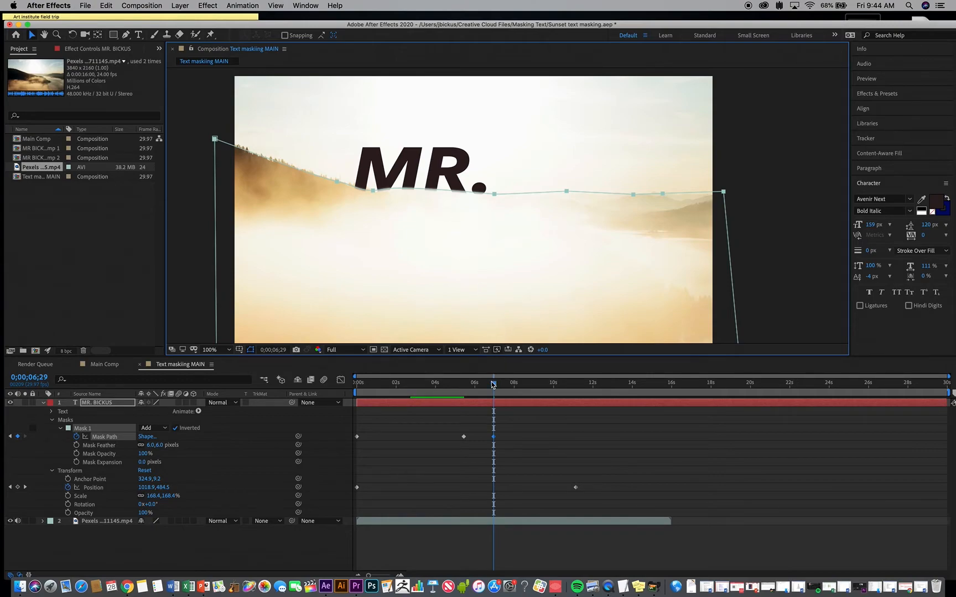
drag(496, 387, 520, 386)
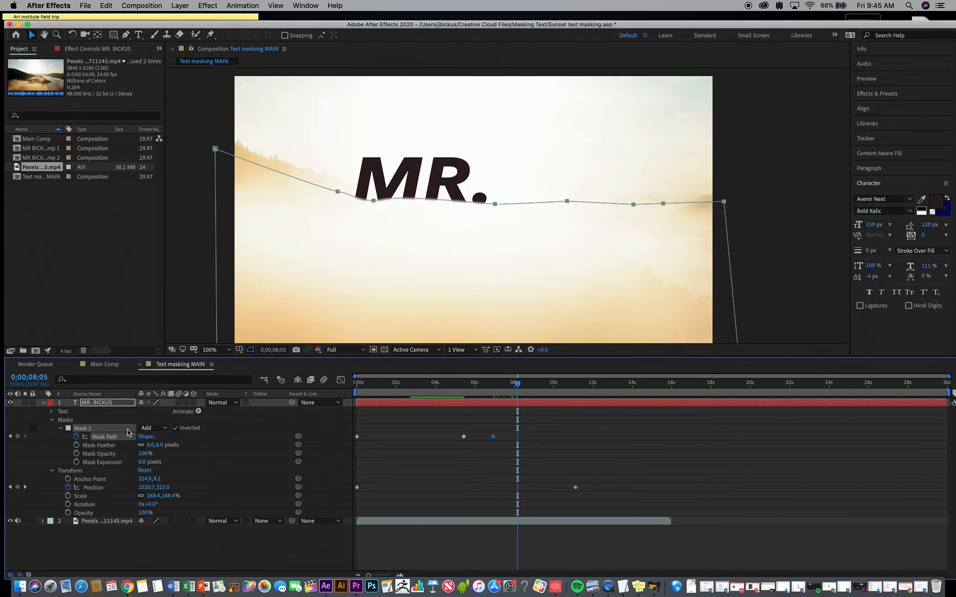
drag(215, 150, 216, 140)
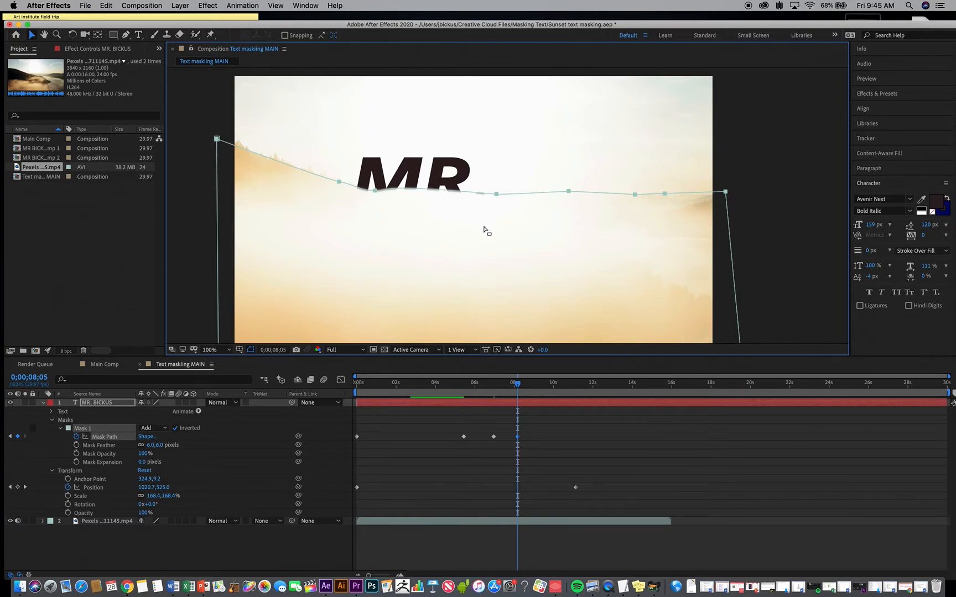
- Raise the entire mask at 0;00;09;20 and at 0;00;11;03 until it hides the title completely
drag(518, 386, 548, 386)
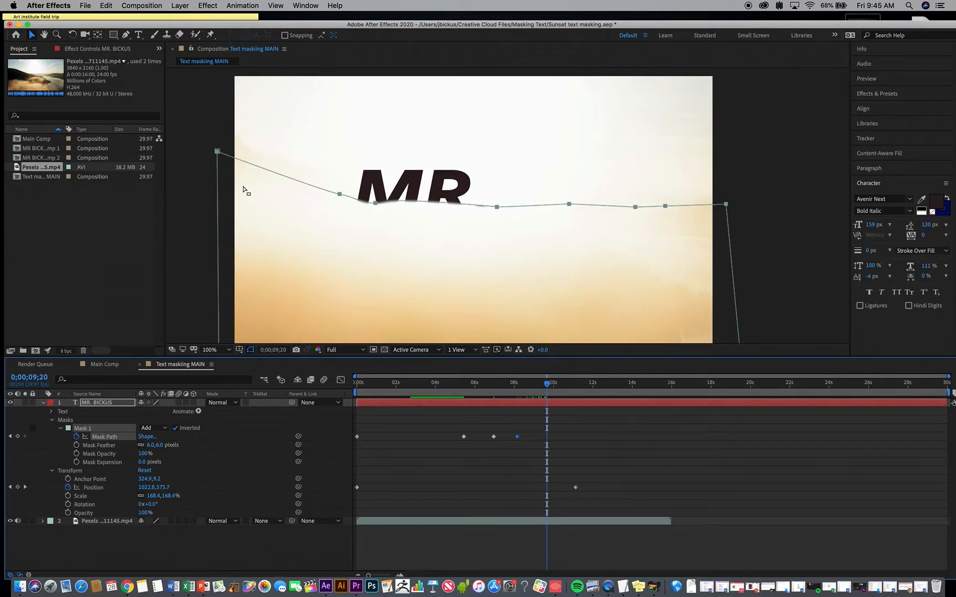
drag(219, 154, 219, 136)
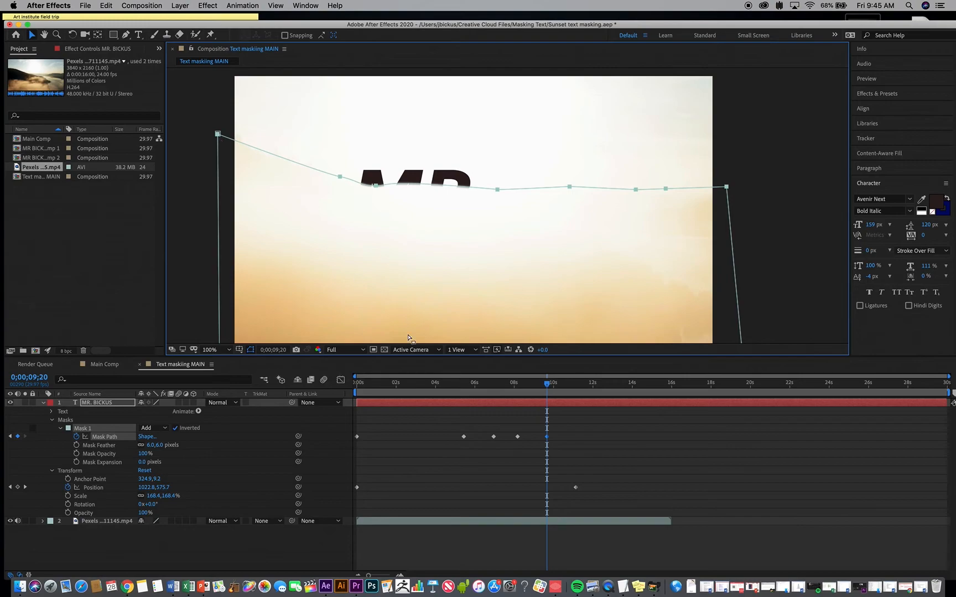
drag(550, 381, 576, 386)
drag(220, 147, 221, 126)
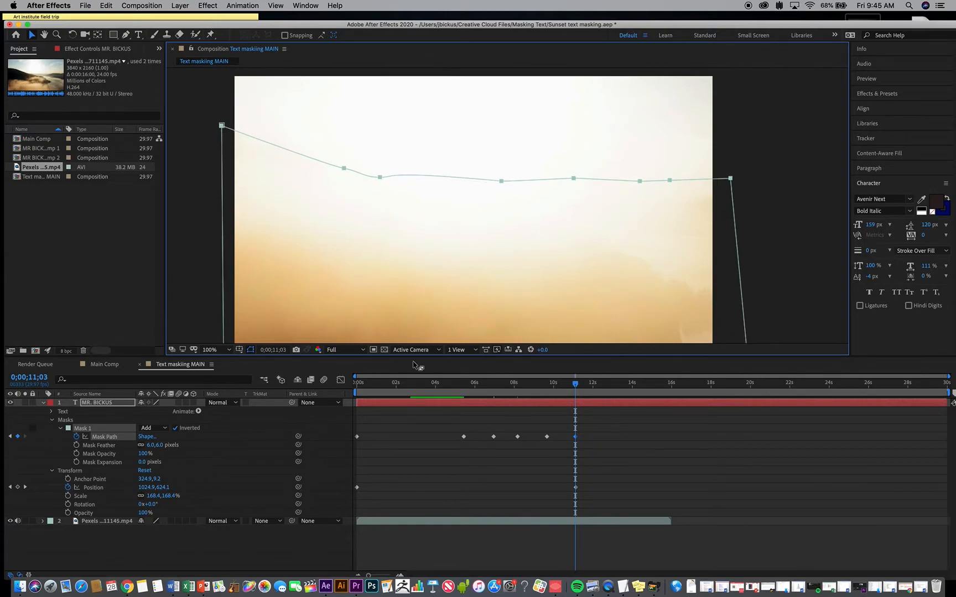
- Keyframe the Mask Feather at 6 pixels at 0;00;00;00 and at 0;00;06;00
drag(359, 384, 351, 410)
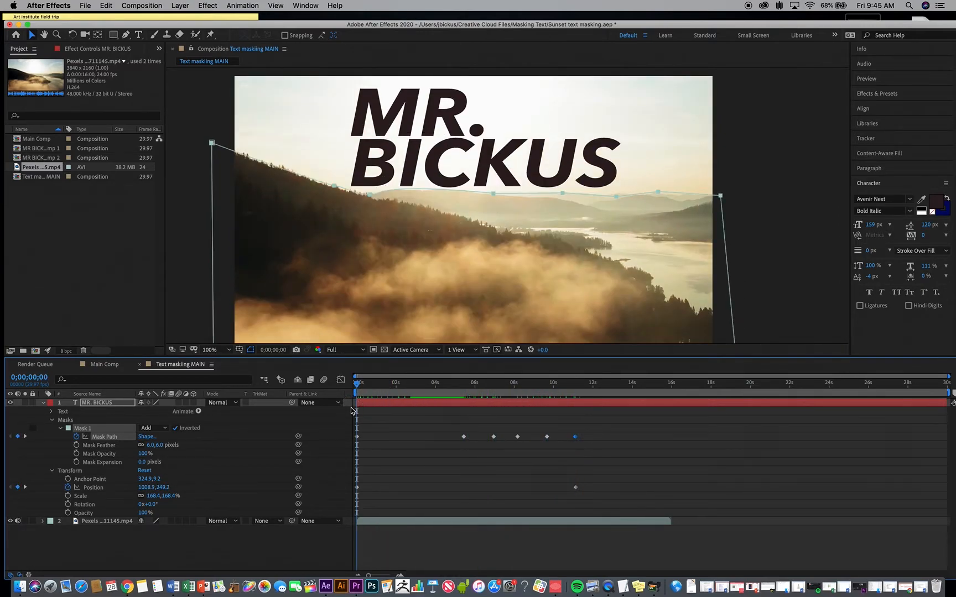
click(77, 445)
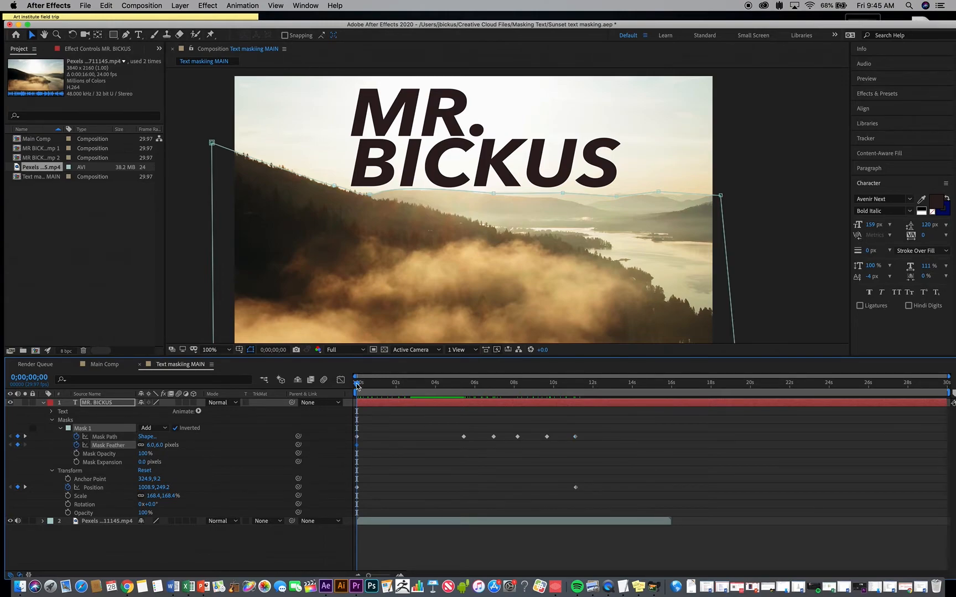
drag(357, 386, 474, 385)
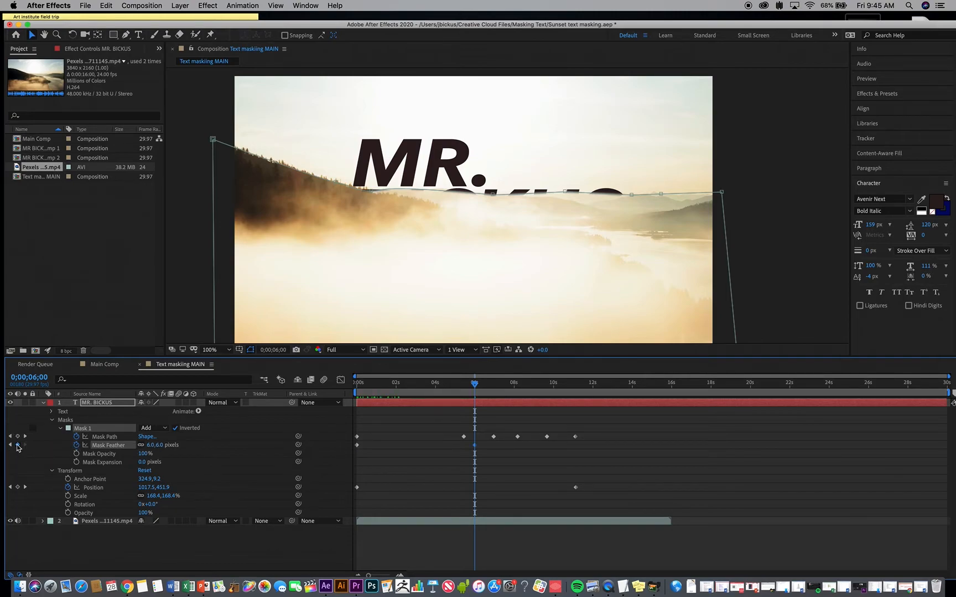
- Add a 34-pixel Mask Feather keyframe at 0;00;06;16 and move it to about 8 seconds, near the fourth mask path keyframe
mouse_move(476, 385)
mouse_down()
mouse_move(497, 385)
mouse_move(485, 390)
mouse_up()
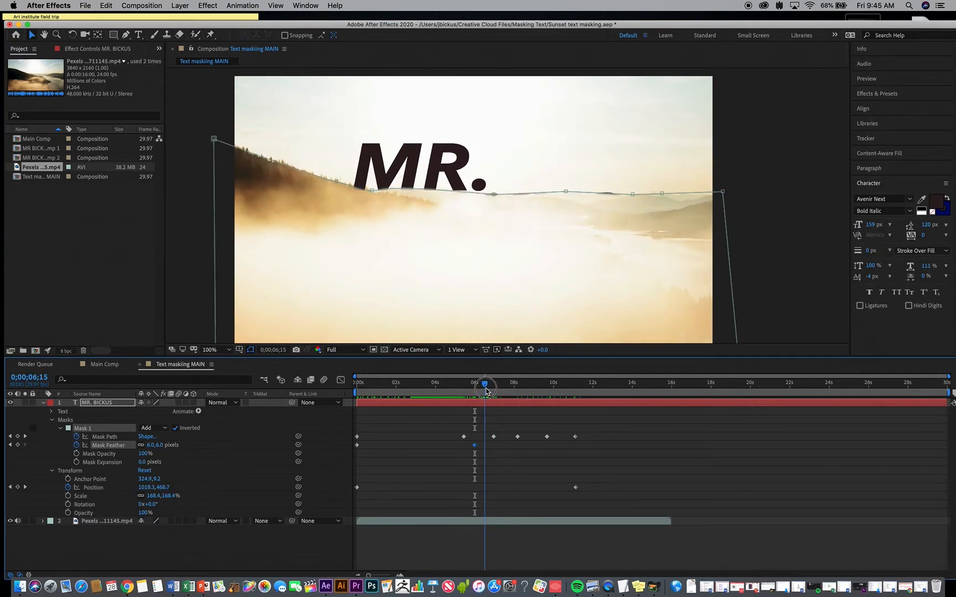
drag(147, 447, 168, 446)
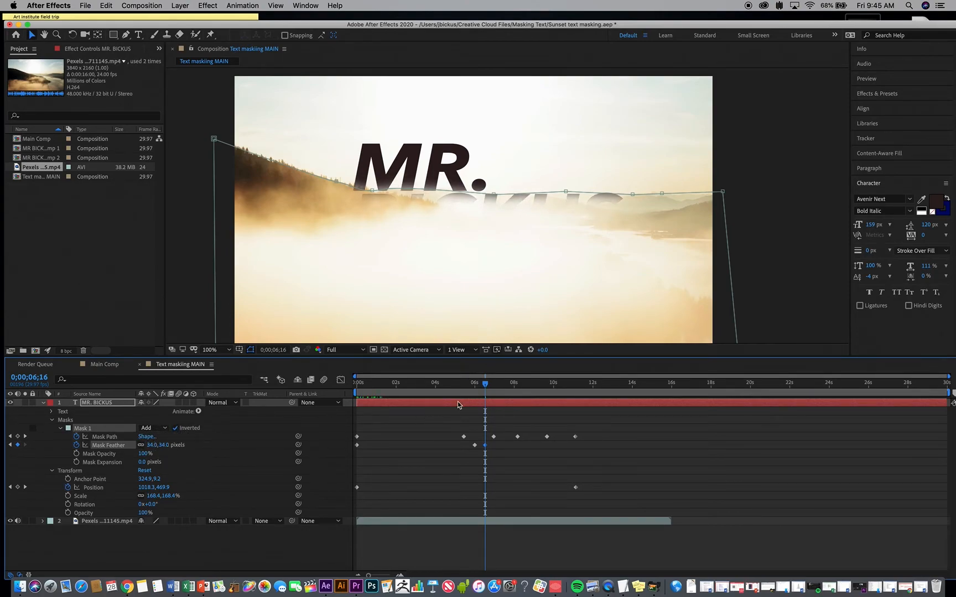
drag(485, 445, 515, 445)
- At 0;00;08;06, select the full mask path and raise the mask above the horizon to hide more of the title
drag(489, 387, 520, 396)
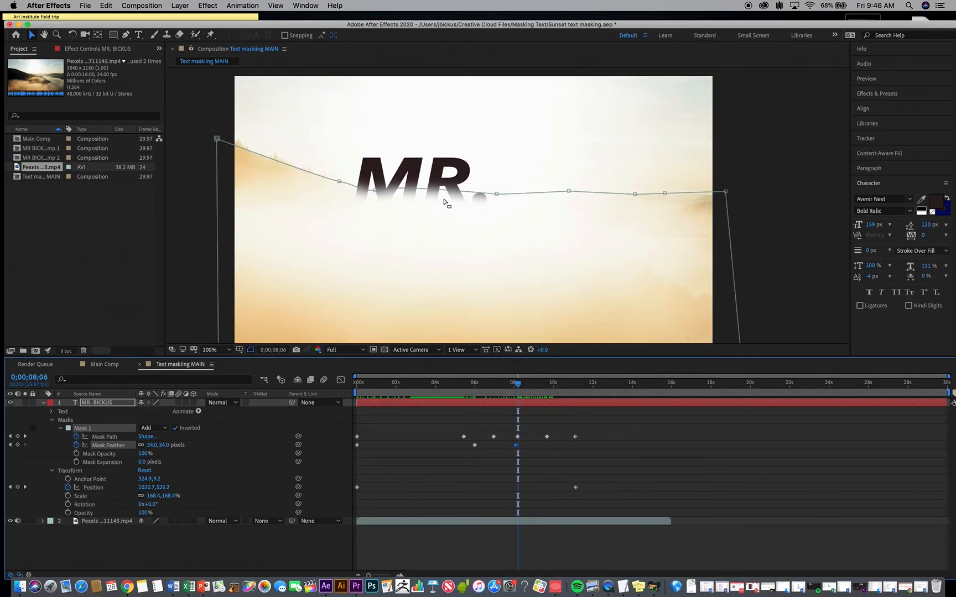
click(105, 437)
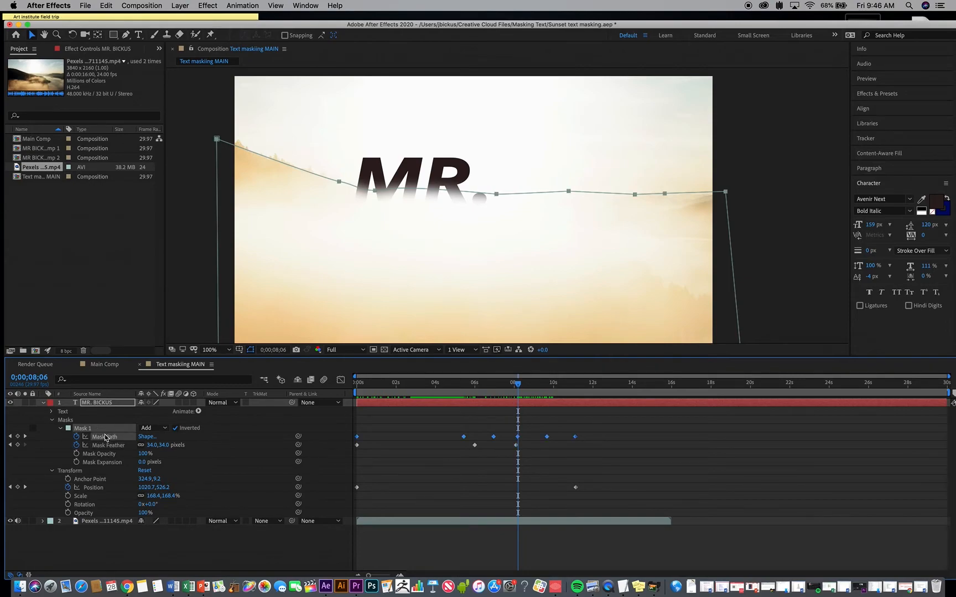
drag(216, 140, 216, 122)
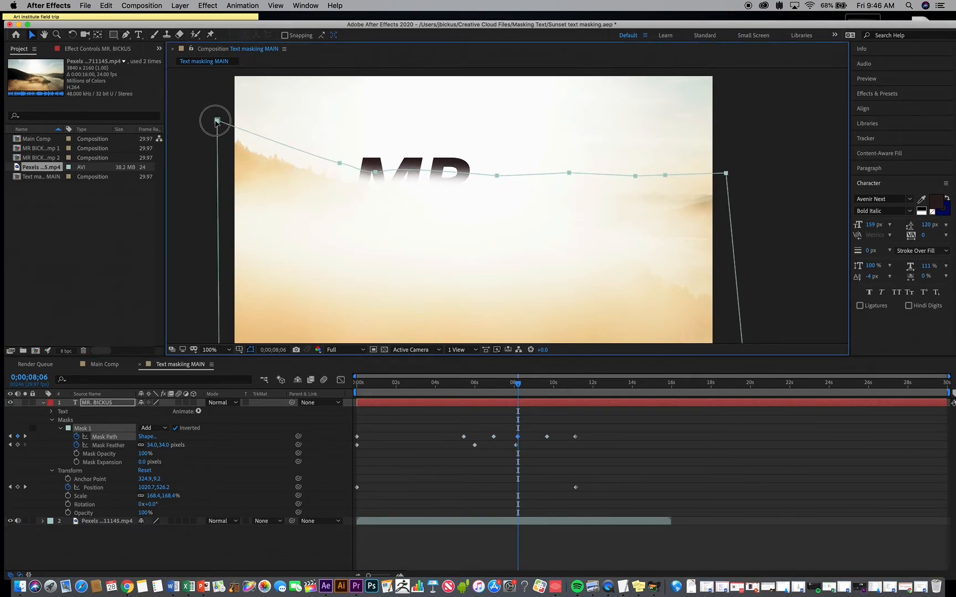
- At 0;00;09;19, raise the entire mask slightly and set the Mask Feather to 65 pixels
drag(521, 385, 547, 386)
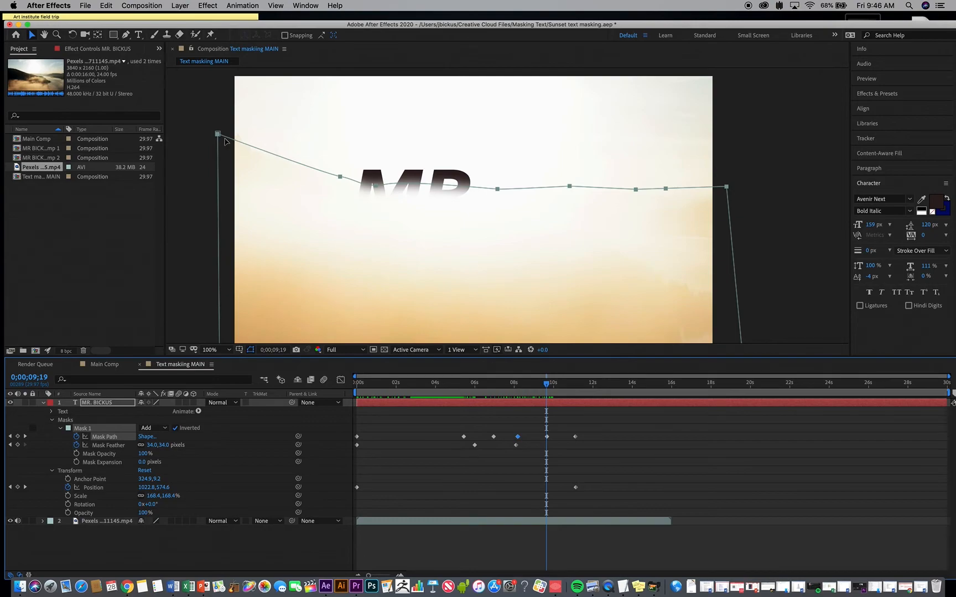
drag(218, 138, 219, 124)
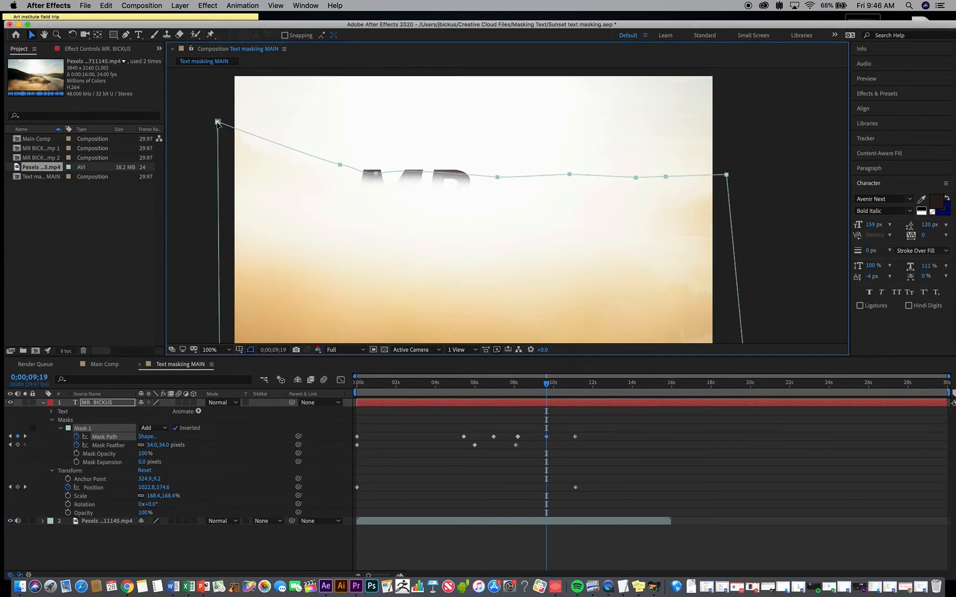
drag(148, 449, 166, 449)
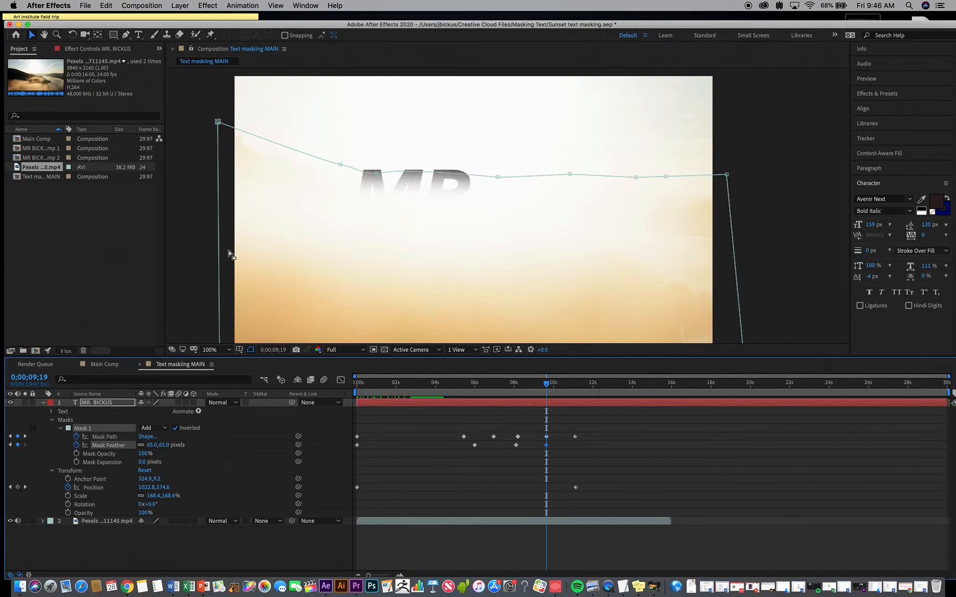
drag(220, 124, 219, 113)
click(114, 439)
key(cmd+z)
- Raise the full mask further at 0;00;09;19 and at 0;00;11;04 so the feathered edge hides the remaining letters
click(139, 438)
drag(217, 122, 218, 105)
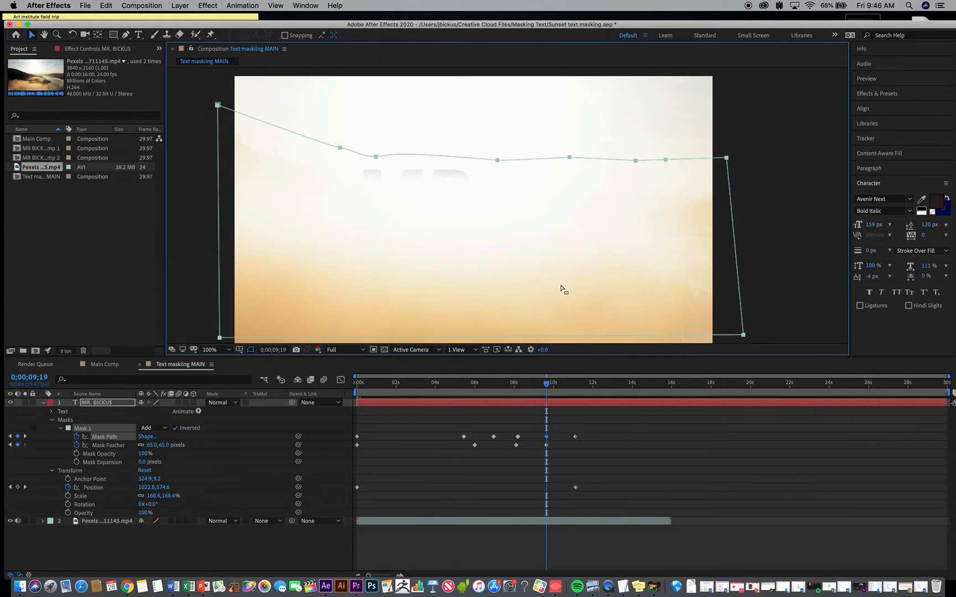
drag(548, 384, 577, 391)
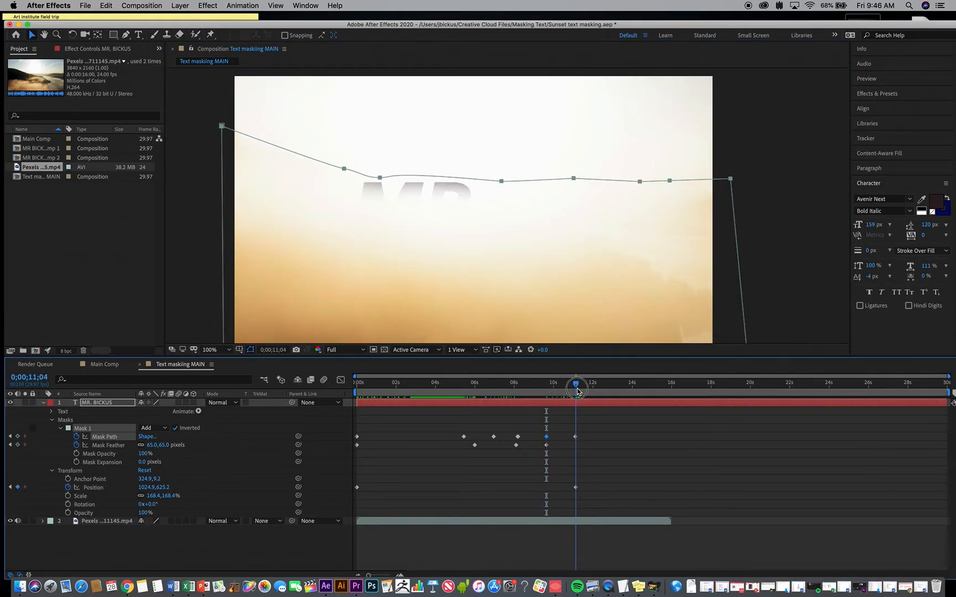
drag(221, 126, 221, 109)
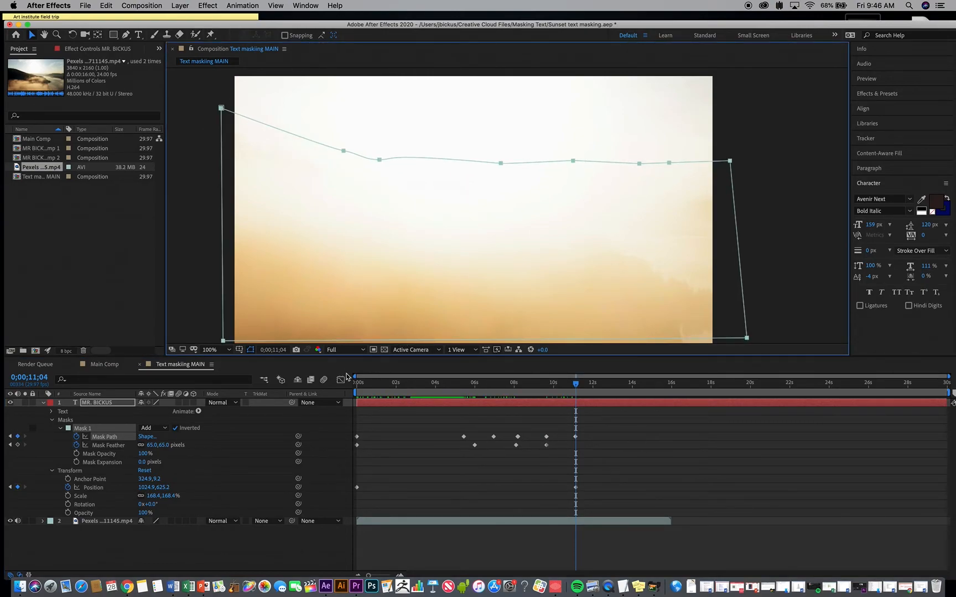
- Preview the title animation from the start and delete the extra Mask Path keyframe at 0;00;08;06
click(355, 382)
key(space)
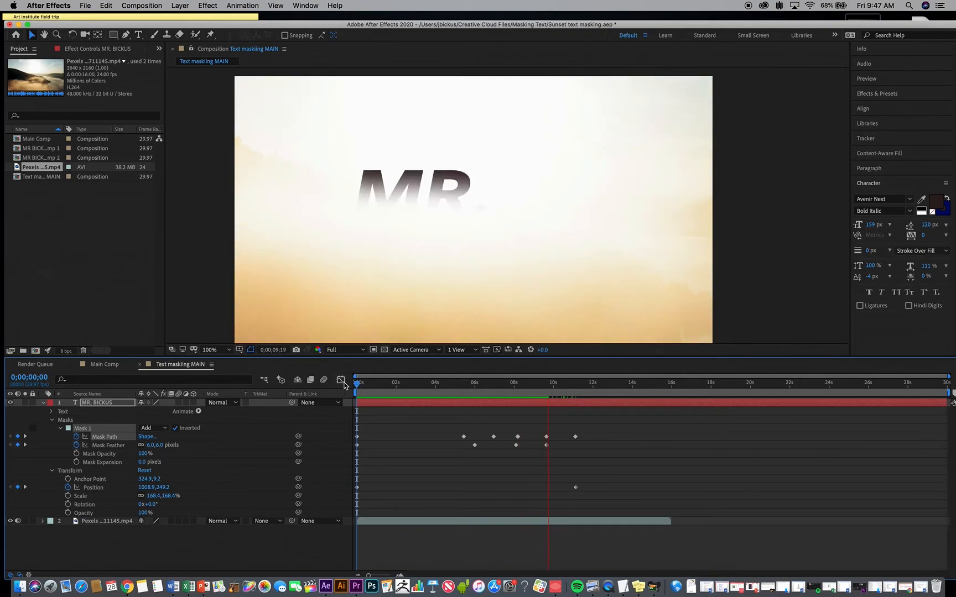
key(space)
drag(550, 383, 518, 394)
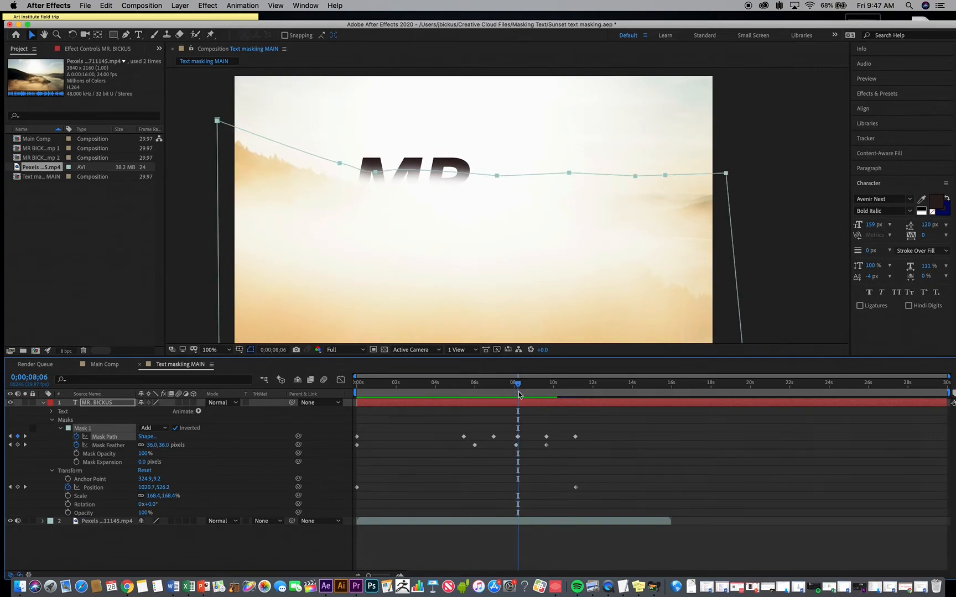
drag(371, 576, 391, 576)
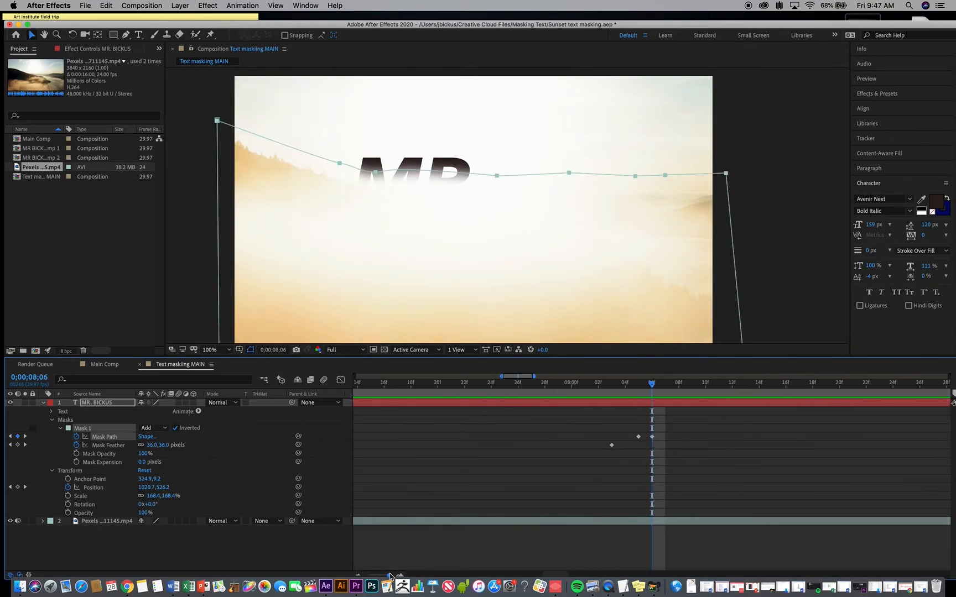
click(638, 383)
mouse_move(642, 384)
mouse_down()
mouse_move(475, 384)
mouse_move(611, 385)
mouse_move(657, 393)
mouse_move(651, 401)
mouse_up()
key(Delete)
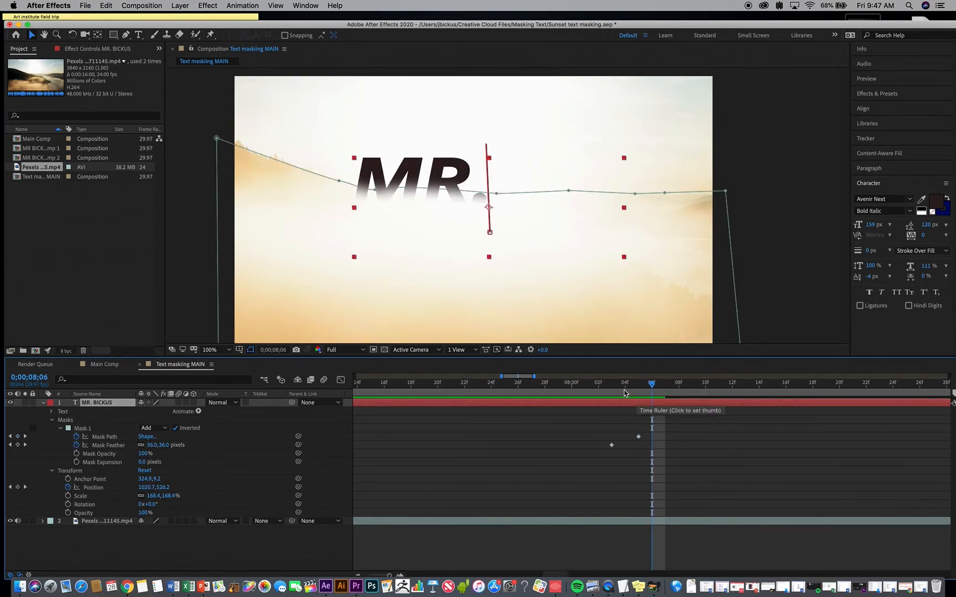
- Delete the duplicate Mask Path keyframe at 0;00;09;20, one frame after its neighbour
click(654, 394)
drag(654, 394, 934, 420)
drag(390, 578, 379, 581)
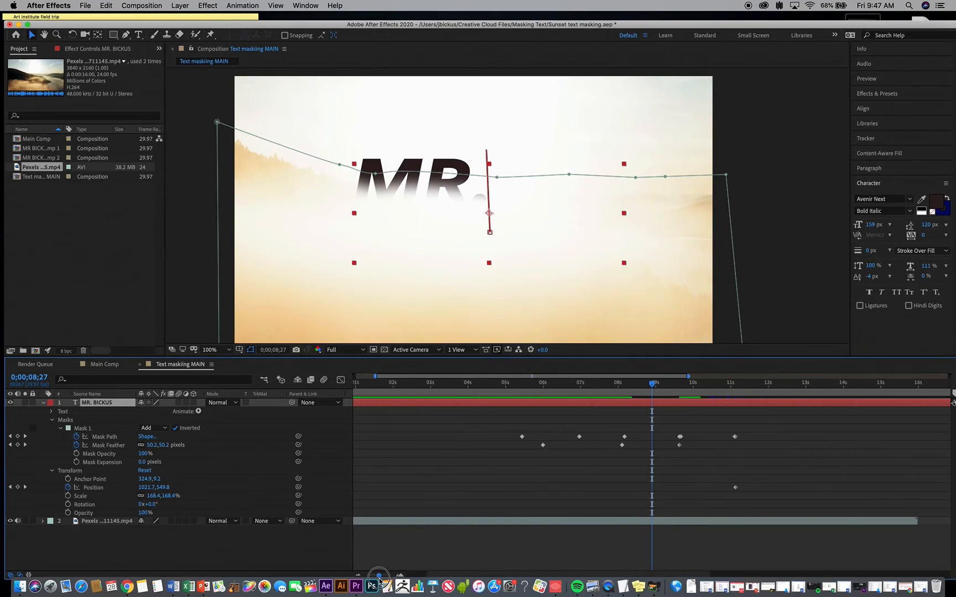
drag(653, 383, 683, 408)
click(681, 438)
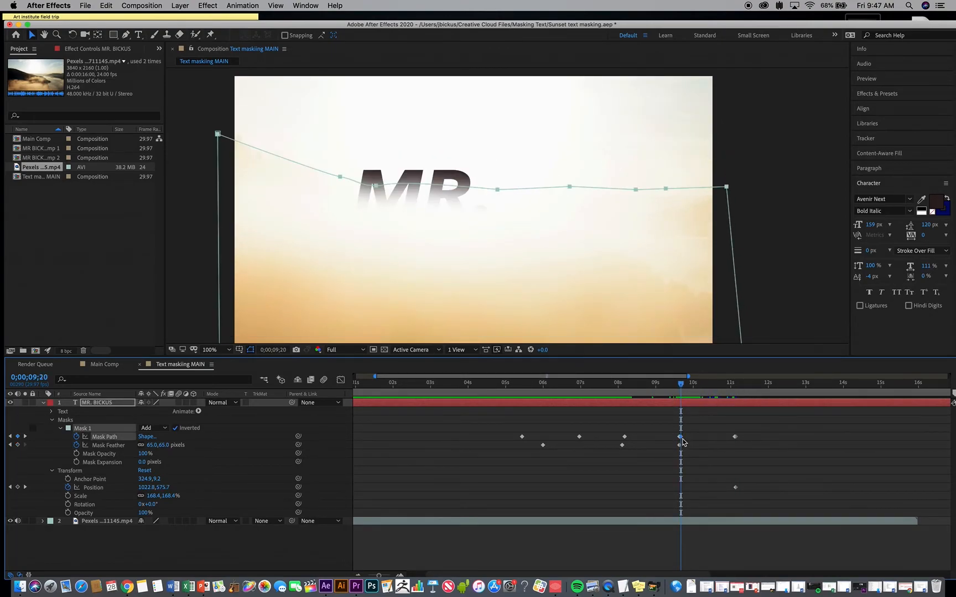
click(684, 440)
- Show only the title layer's keyframed properties and apply Easy Ease to all Mask Path, Mask Feather and Position keyframes
click(724, 386)
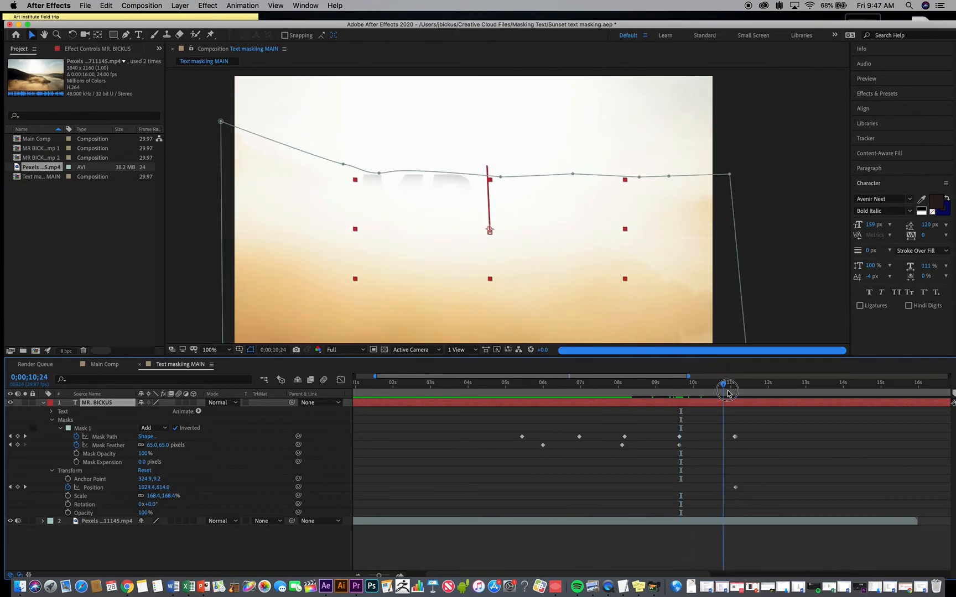
drag(727, 393, 322, 385)
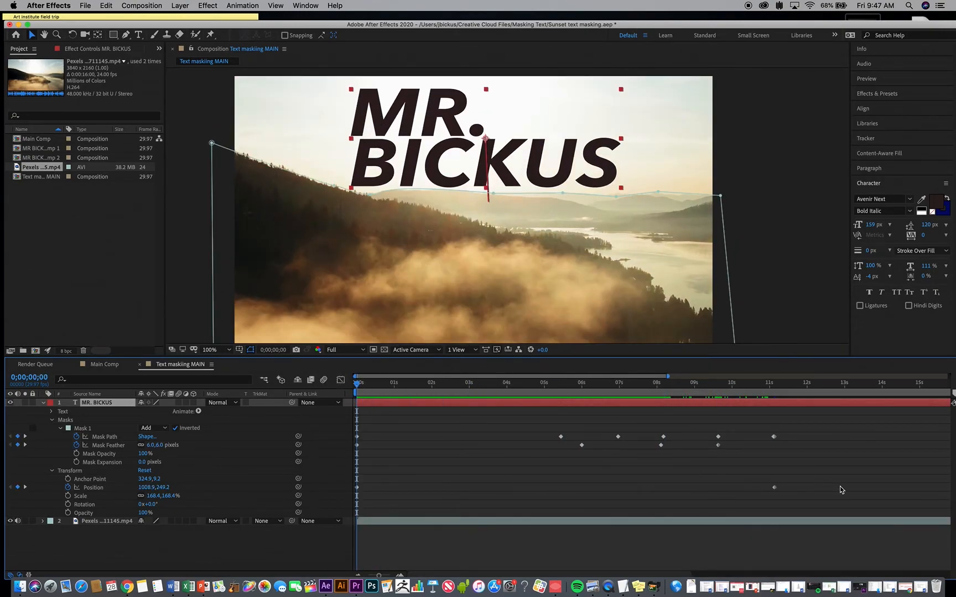
click(142, 563)
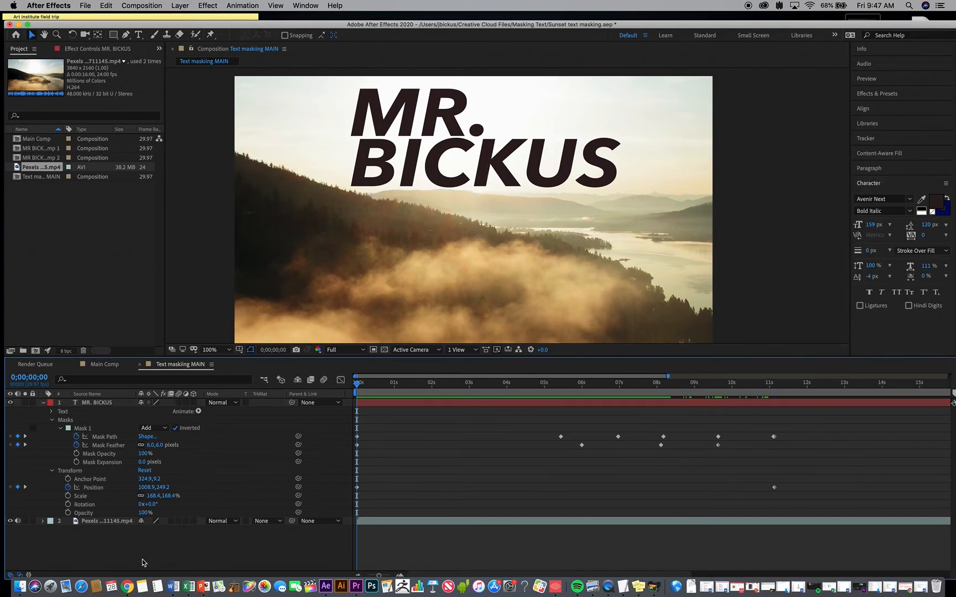
click(108, 407)
key(u)
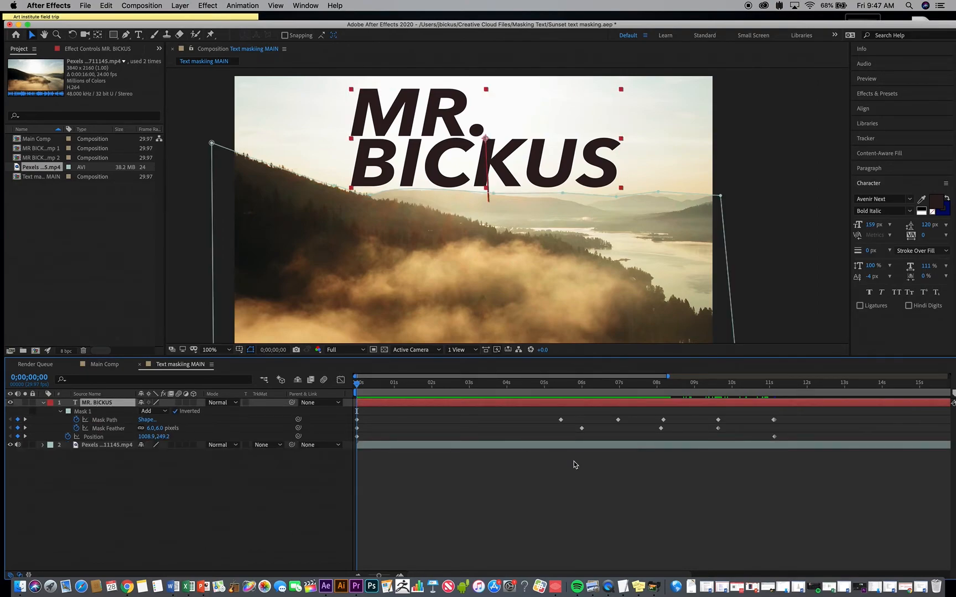
drag(810, 441, 336, 417)
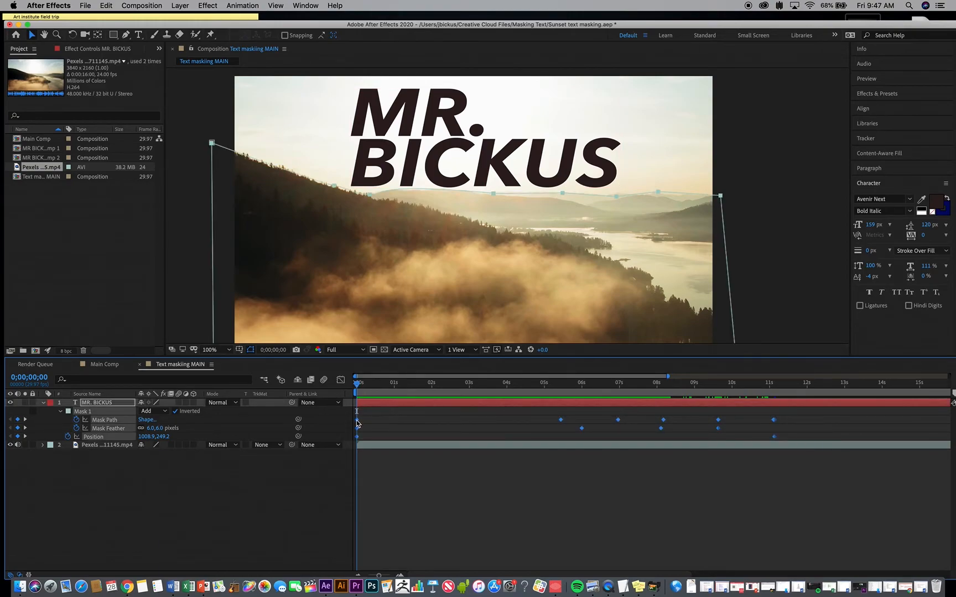
right_click(357, 423)
mouse_move(418, 534)
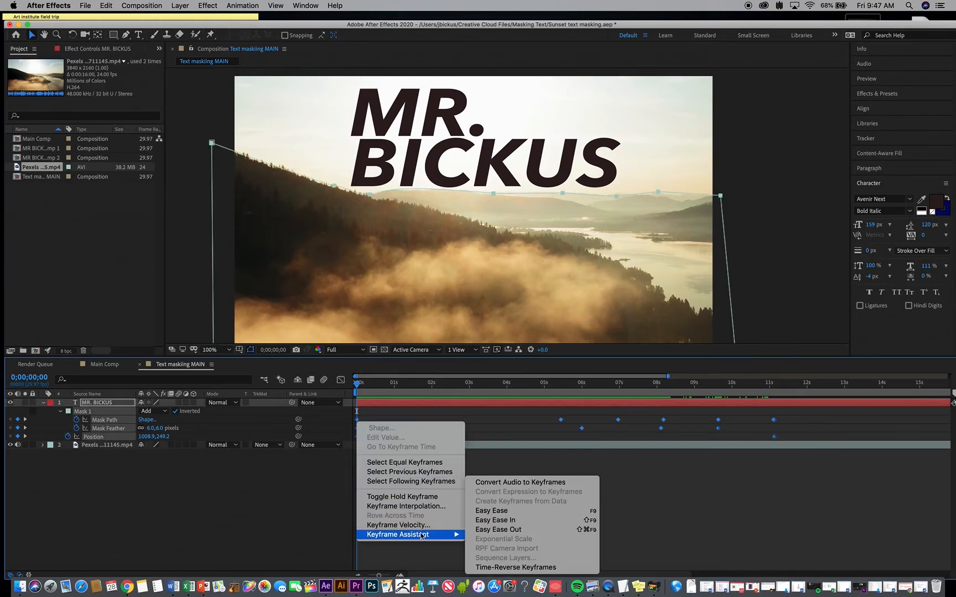
click(485, 511)
- Preview the eased animation and lower the full mask to the horizon at 0;00;03;02
click(361, 382)
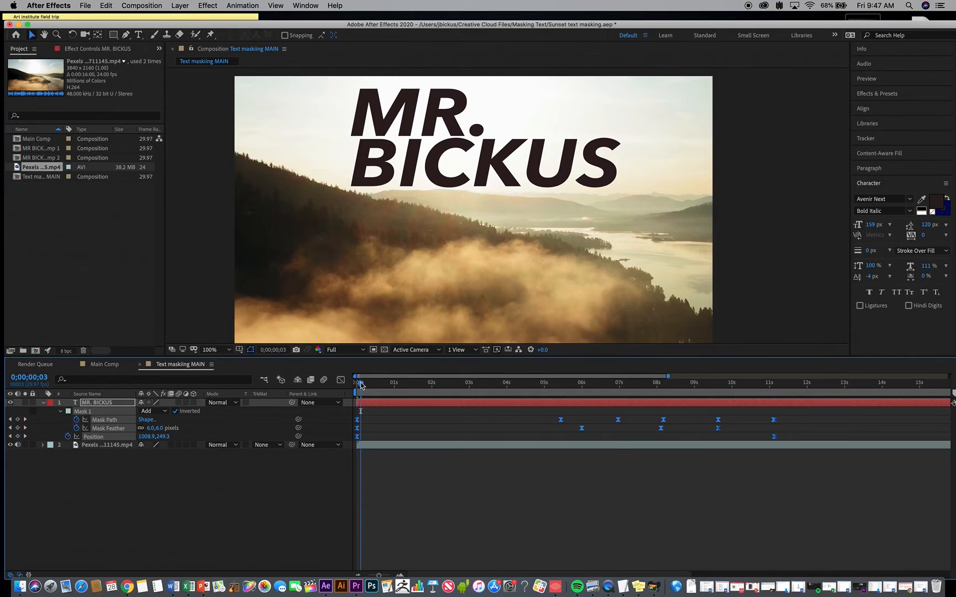
key(space)
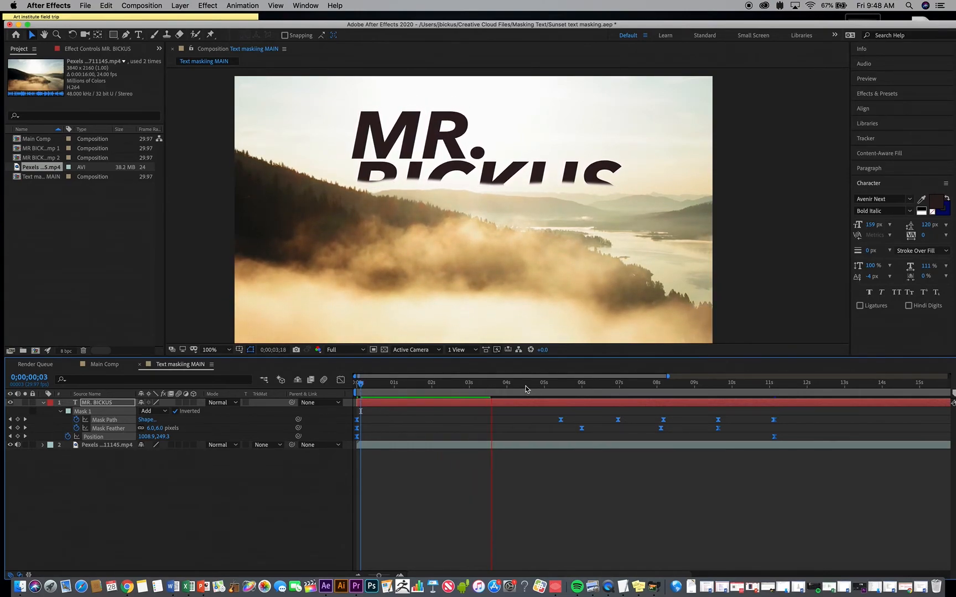
click(501, 387)
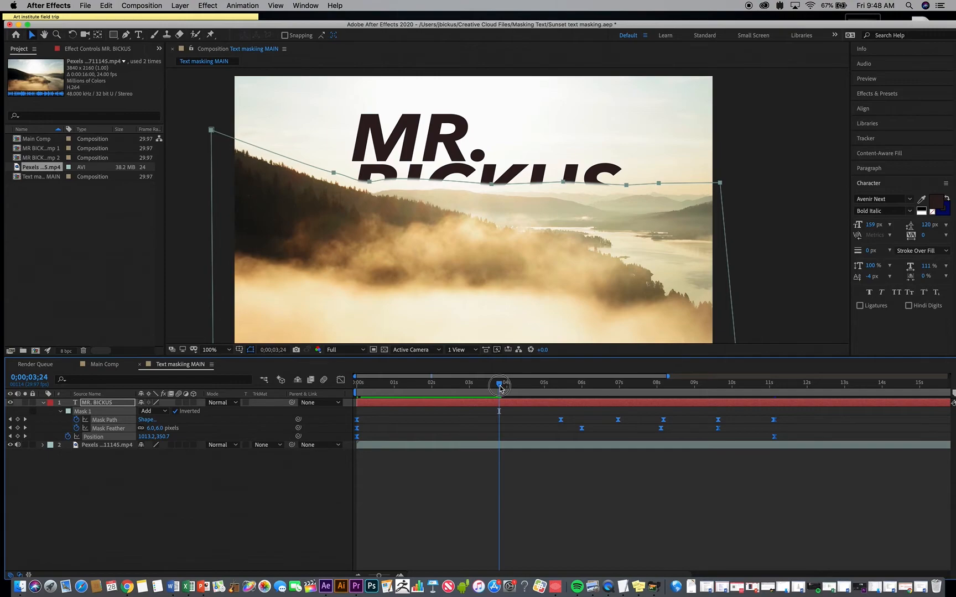
drag(500, 387, 473, 409)
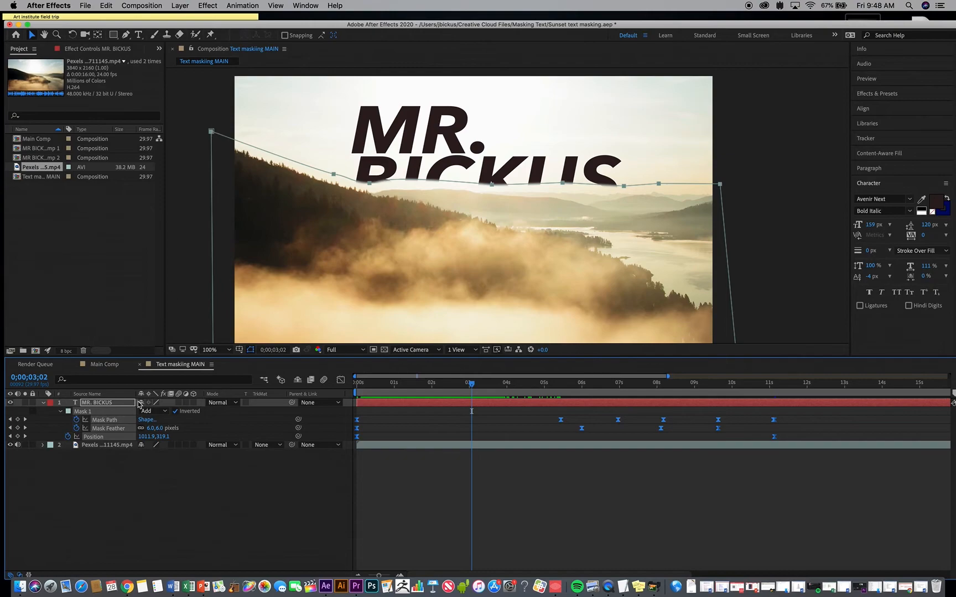
click(141, 497)
click(104, 420)
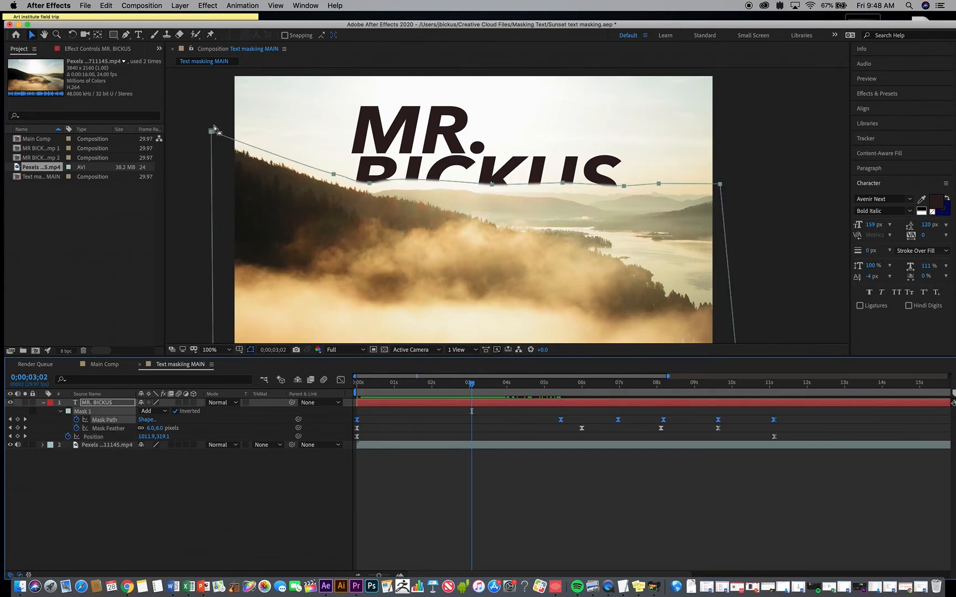
drag(212, 131, 213, 143)
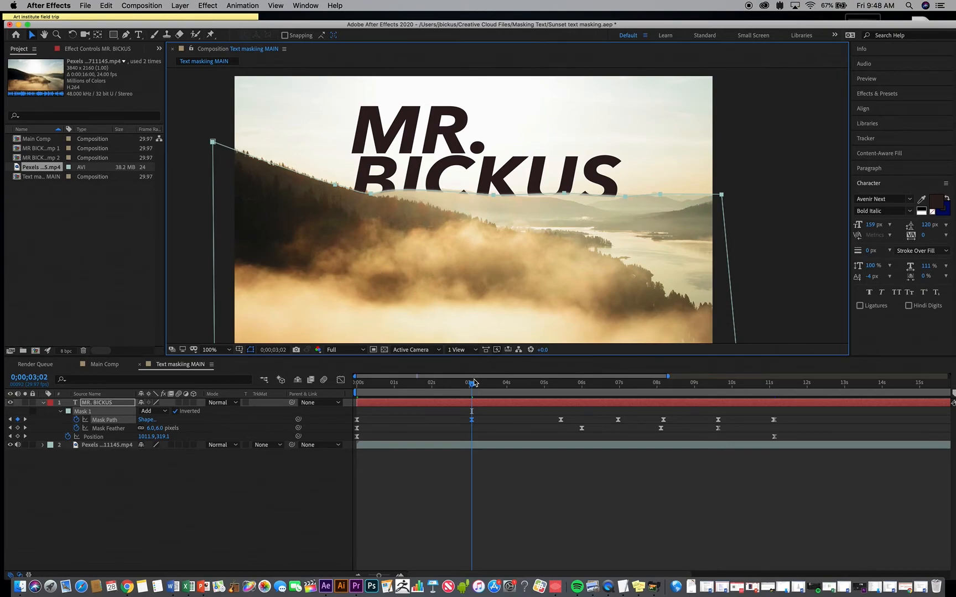
- Realign the full mask with the horizon at 0;00;04;12, 0;00;05;10 and 0;00;06;01
drag(472, 386, 523, 396)
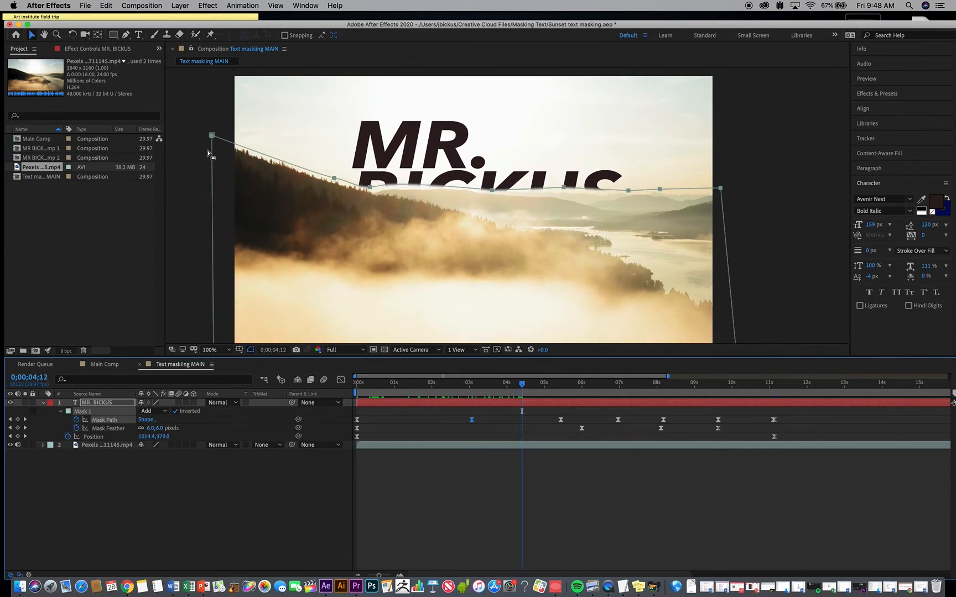
drag(213, 136, 214, 145)
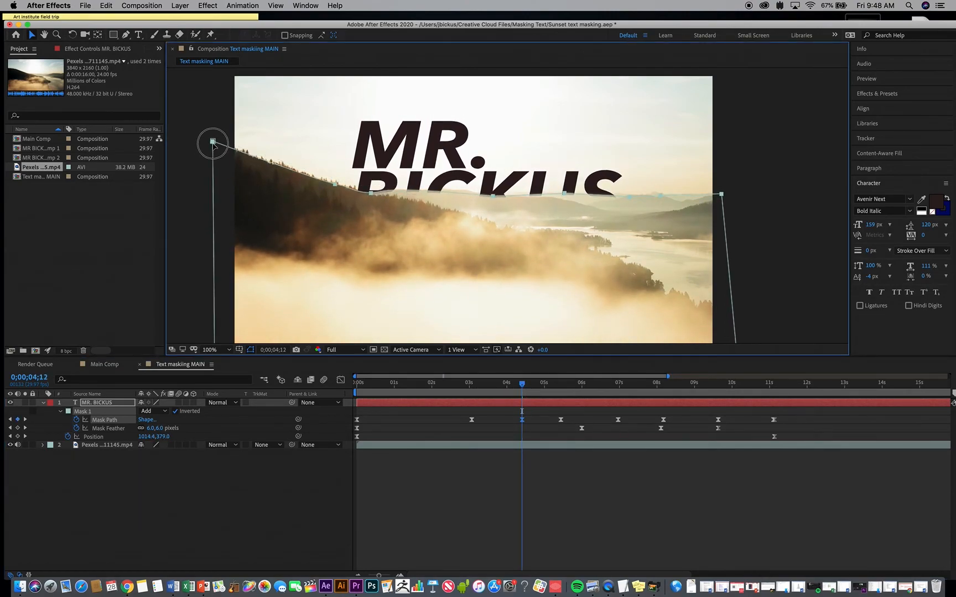
drag(525, 386, 559, 388)
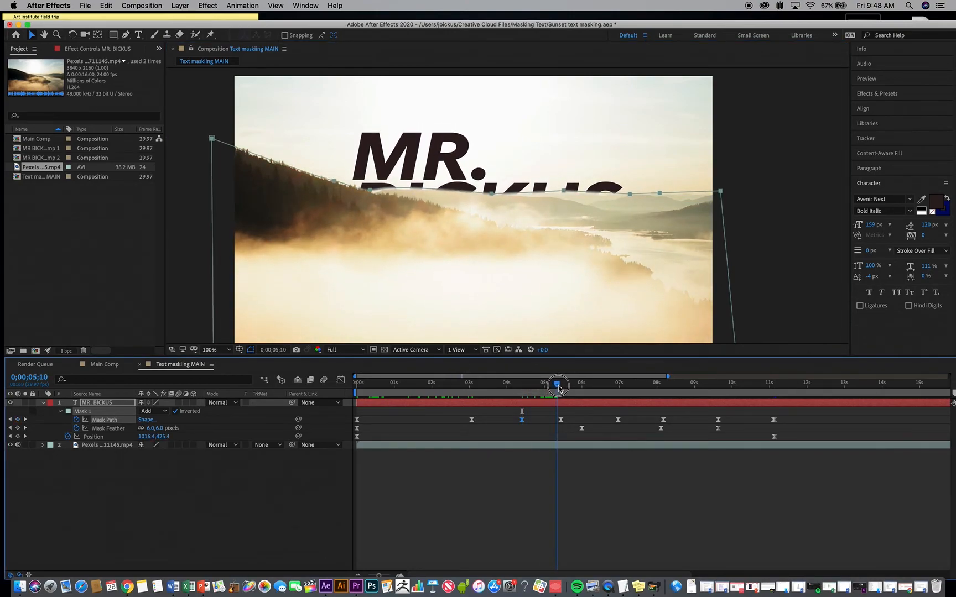
drag(213, 139, 213, 141)
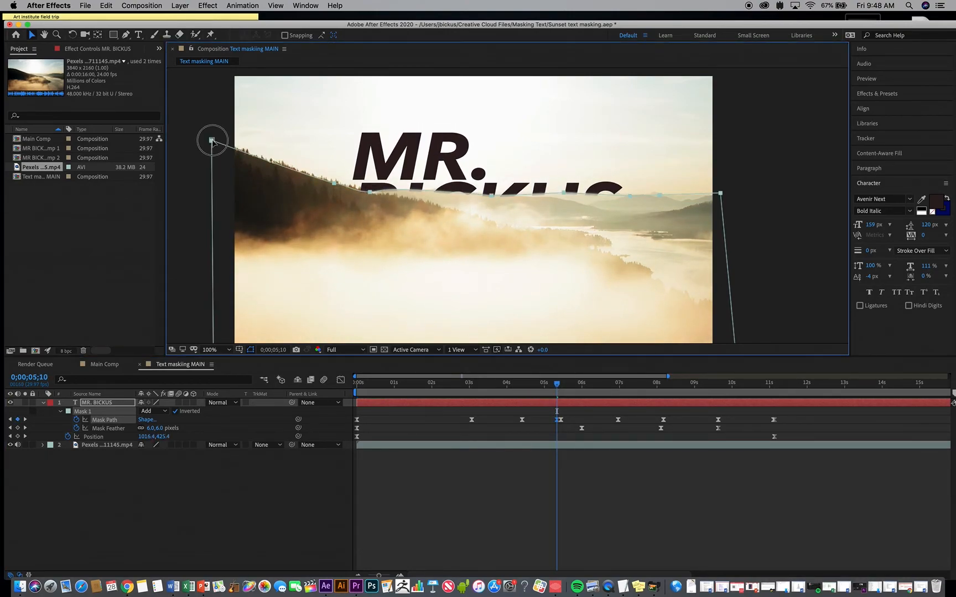
drag(560, 386, 587, 389)
drag(214, 143, 215, 139)
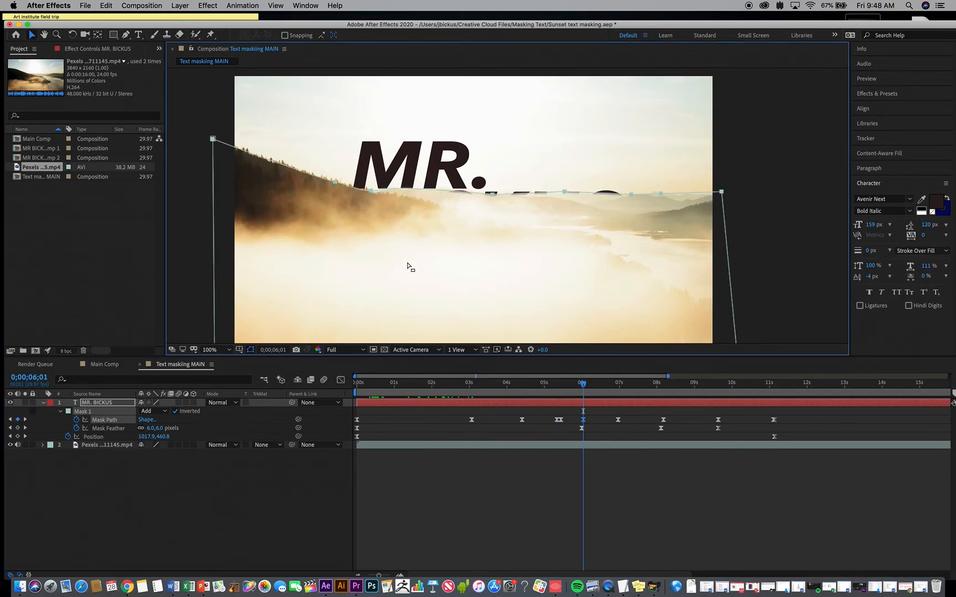
- Raise the full mask at 0;00;07;15 and 0;00;08;00, and delete the Mask Path keyframe just after 8 seconds
drag(585, 386, 640, 392)
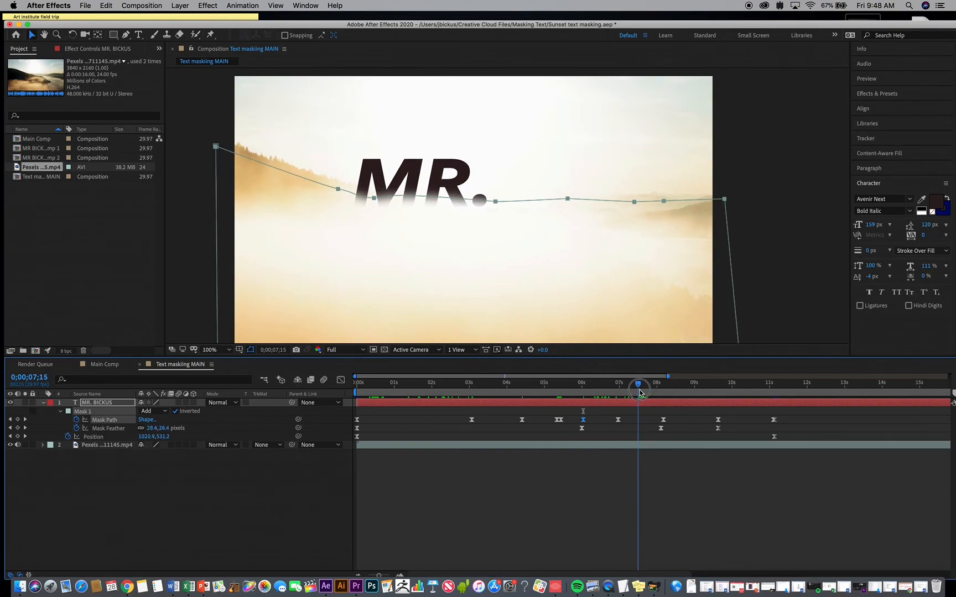
drag(216, 150, 218, 141)
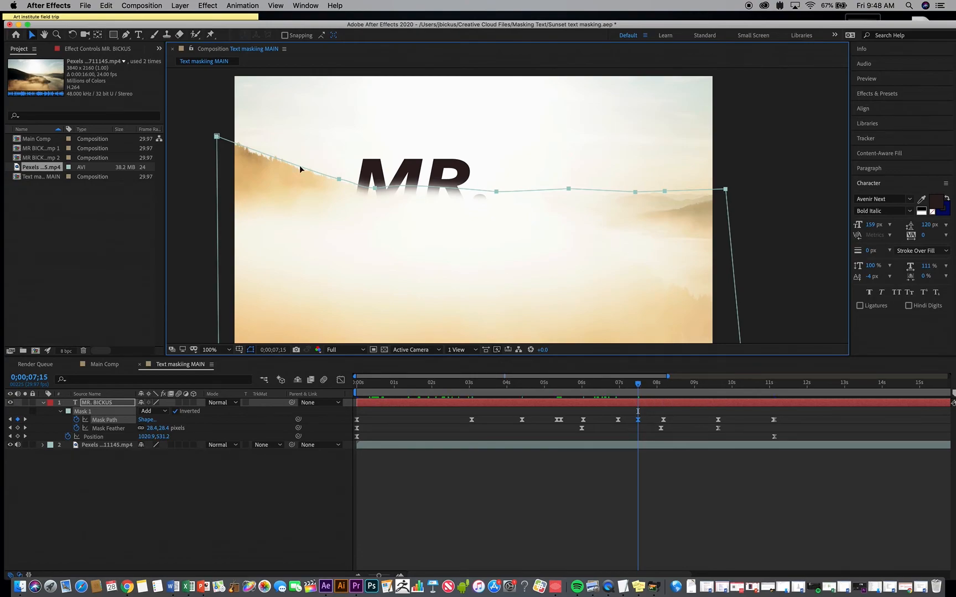
drag(216, 140, 217, 134)
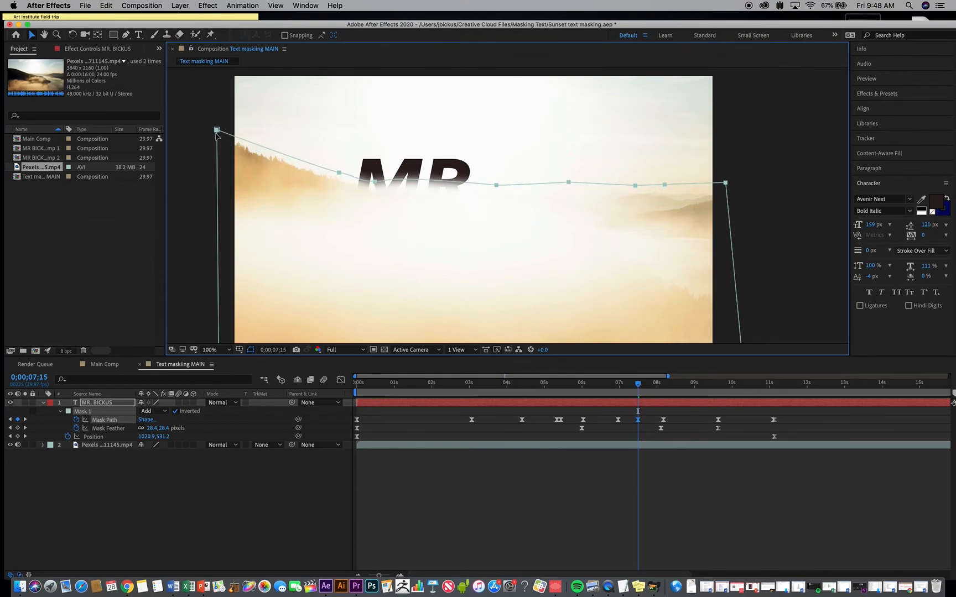
drag(644, 385, 658, 386)
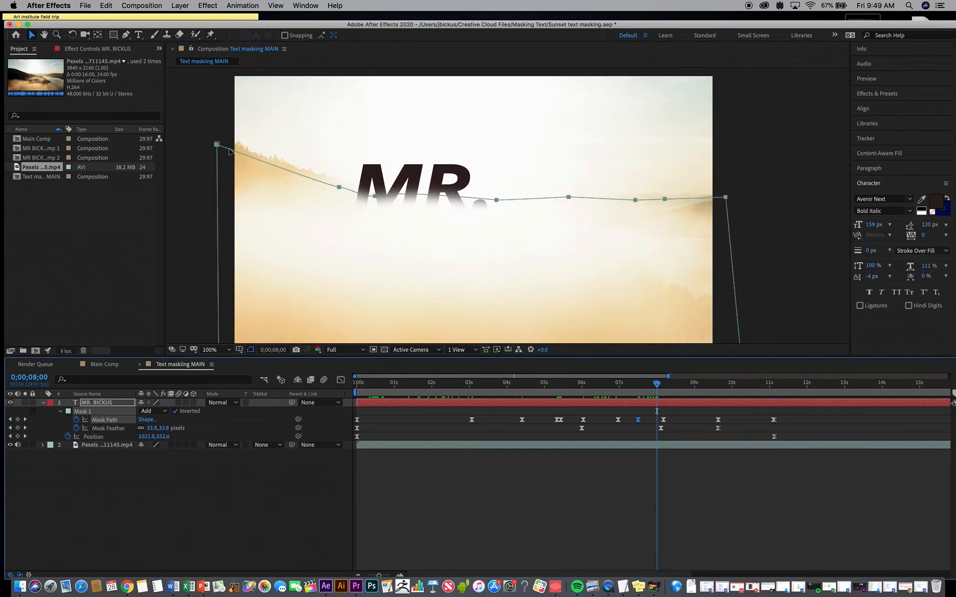
drag(218, 145, 219, 135)
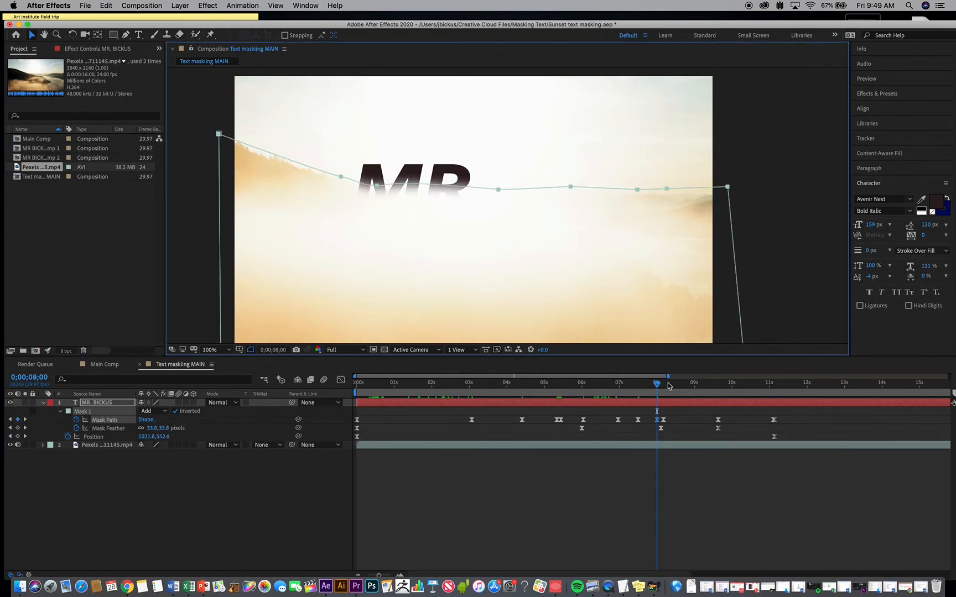
drag(660, 386, 664, 387)
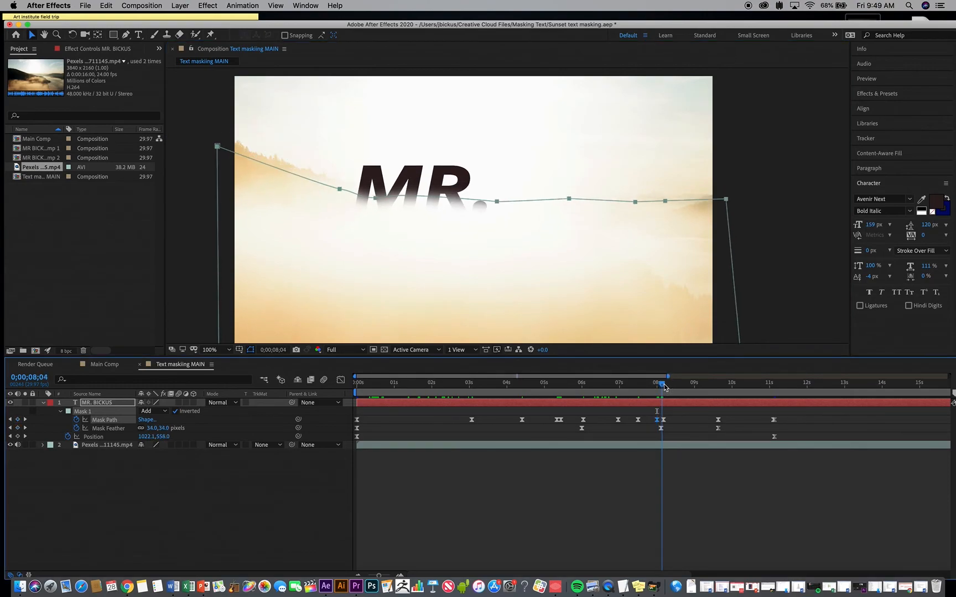
key(Delete)
- Raise the full mask at 0;00;11;03 to hide the remaining letters
drag(662, 389, 775, 394)
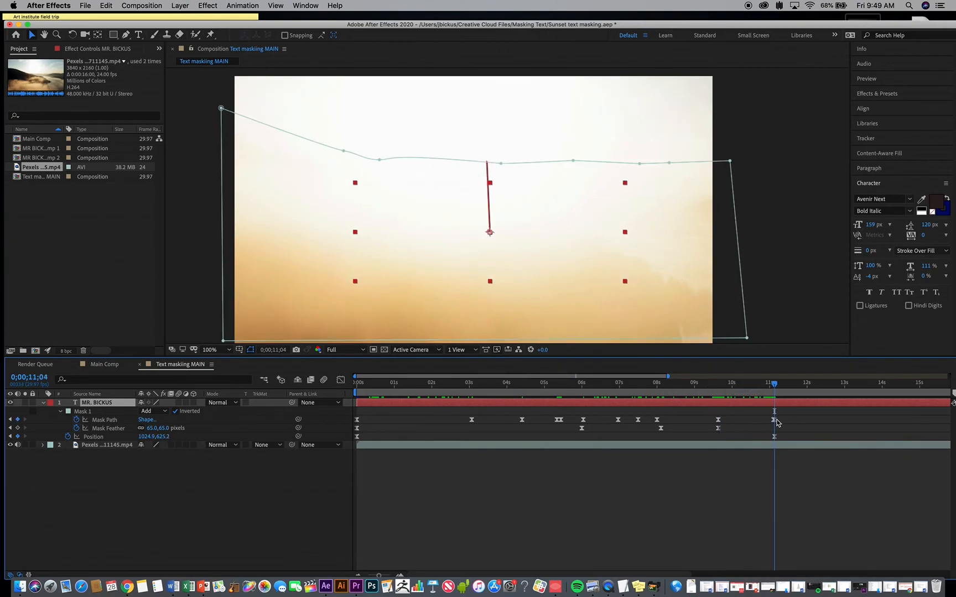
click(777, 423)
click(774, 386)
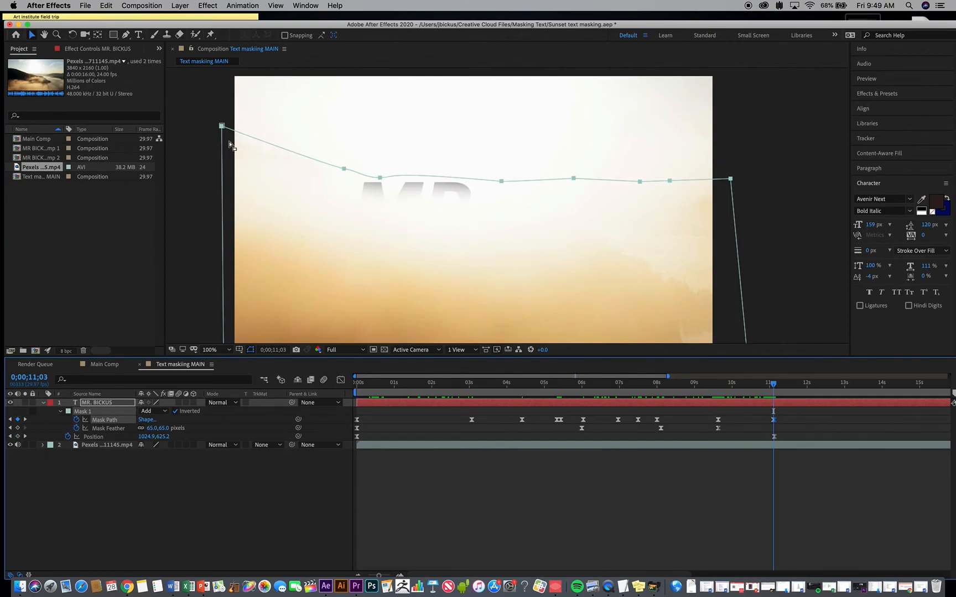
drag(221, 127, 222, 109)
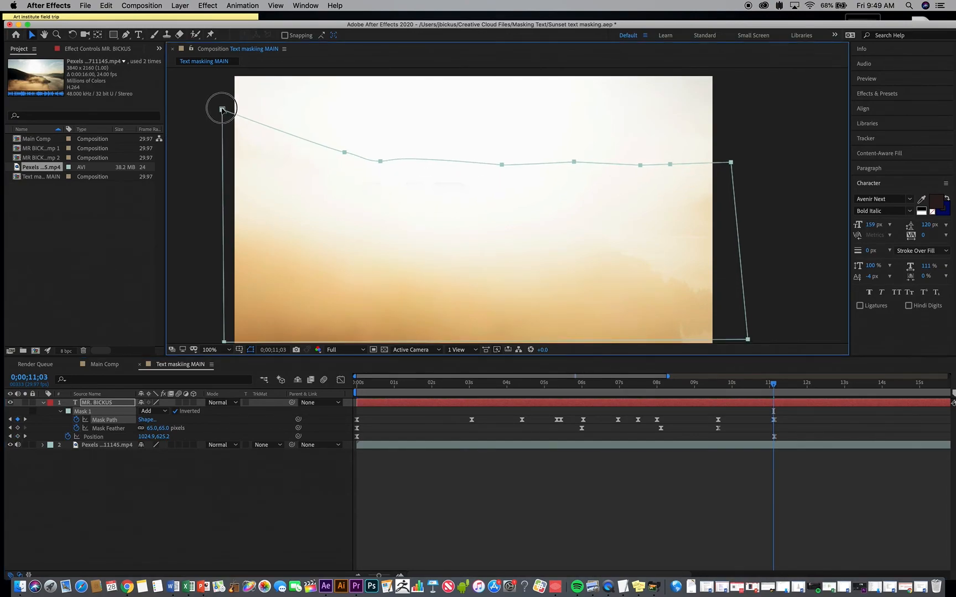
- Return to the start of the composition and duplicate the title text layer
drag(357, 381, 337, 405)
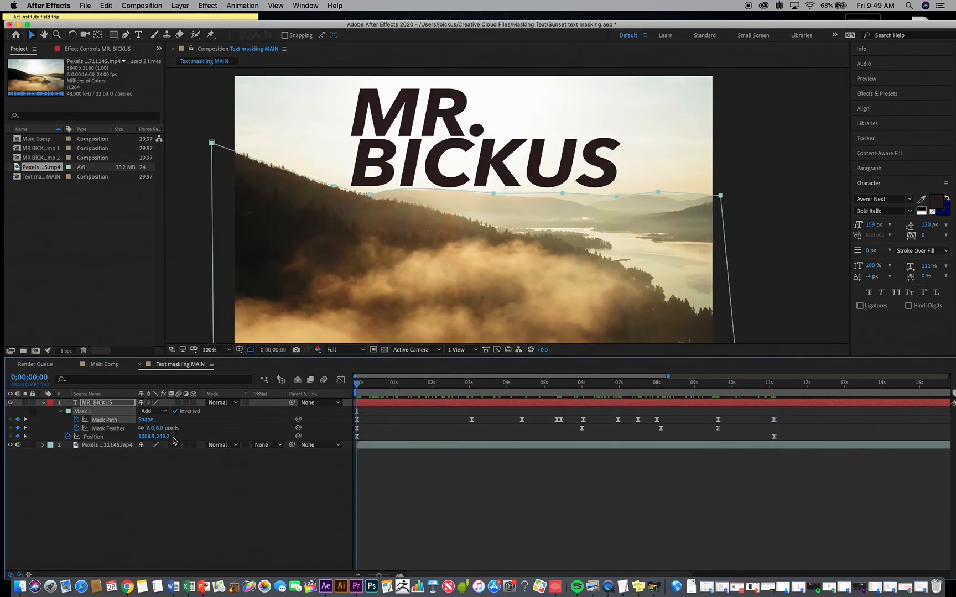
click(112, 482)
click(101, 403)
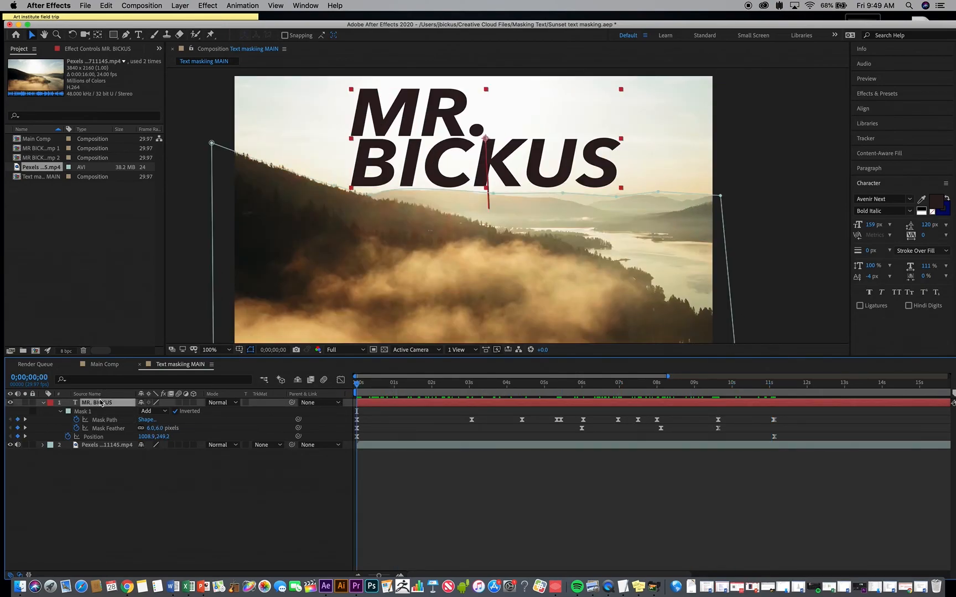
key(super+d)
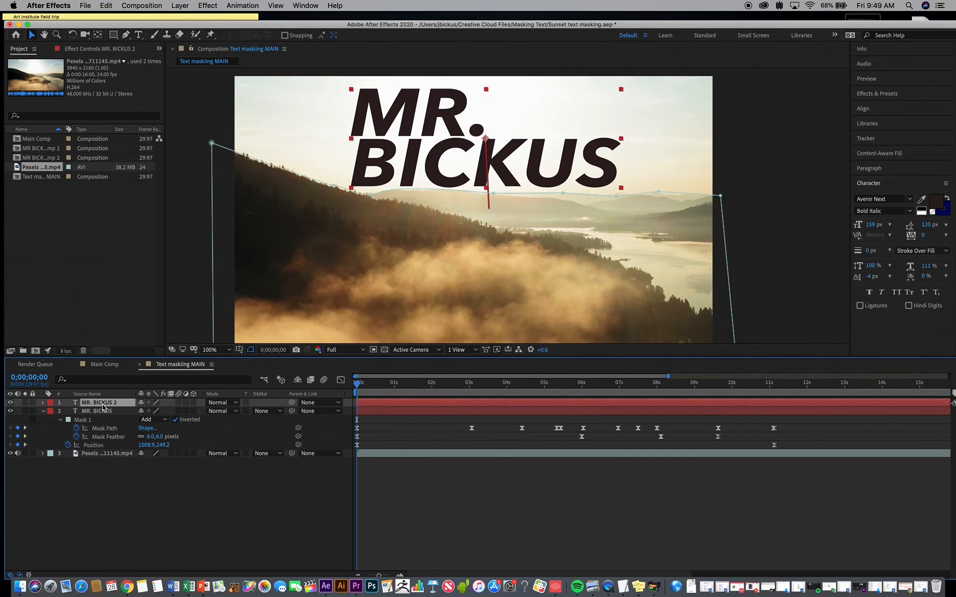
- Move the duplicated title layer beneath the original title and pre-compose it with all attributes moved into the new composition
click(43, 412)
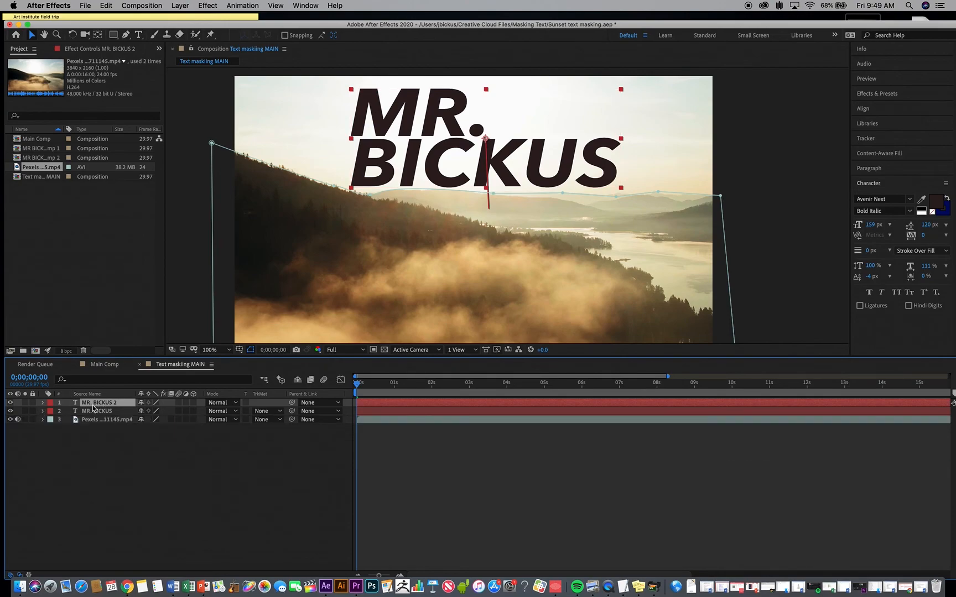
drag(96, 404, 96, 417)
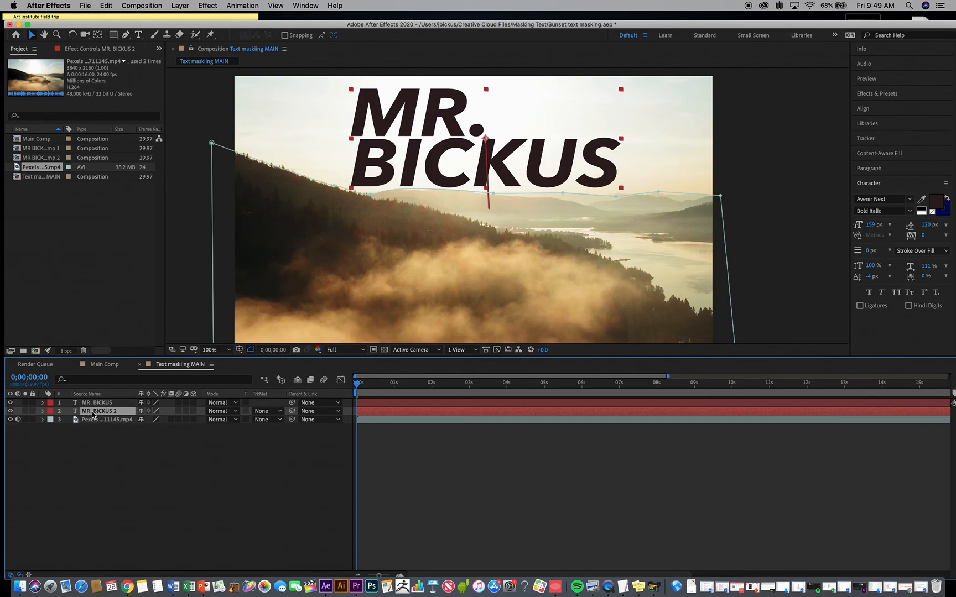
key(super+shift+c)
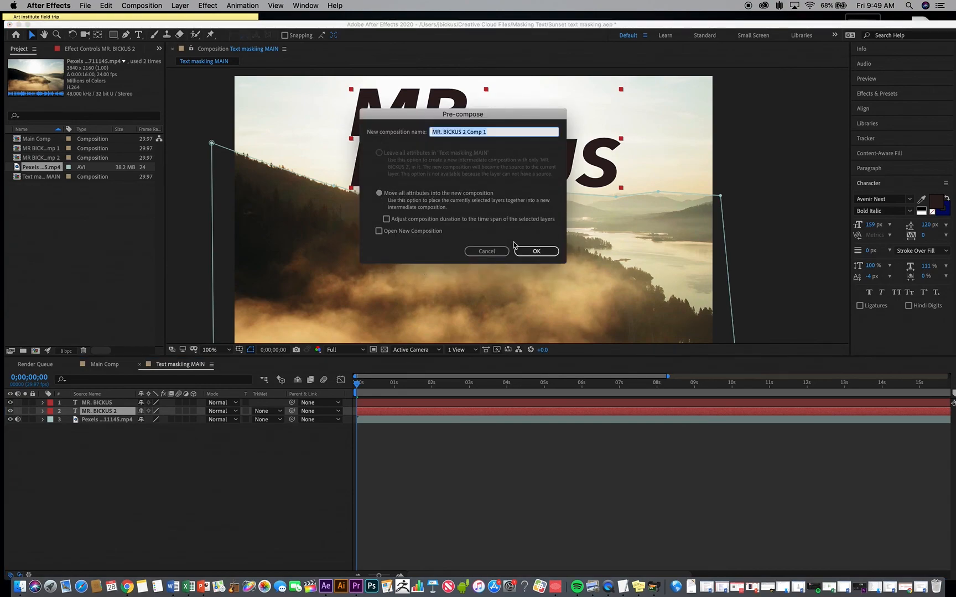
click(535, 252)
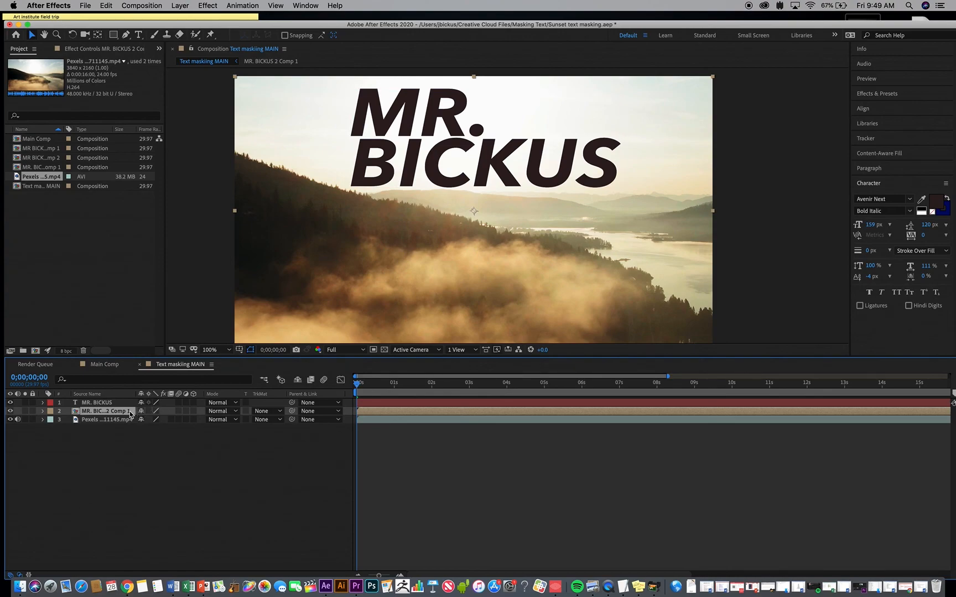
- Offset the pre-composed title copy slightly to the right of the original and set its opacity to 45%
key(p)
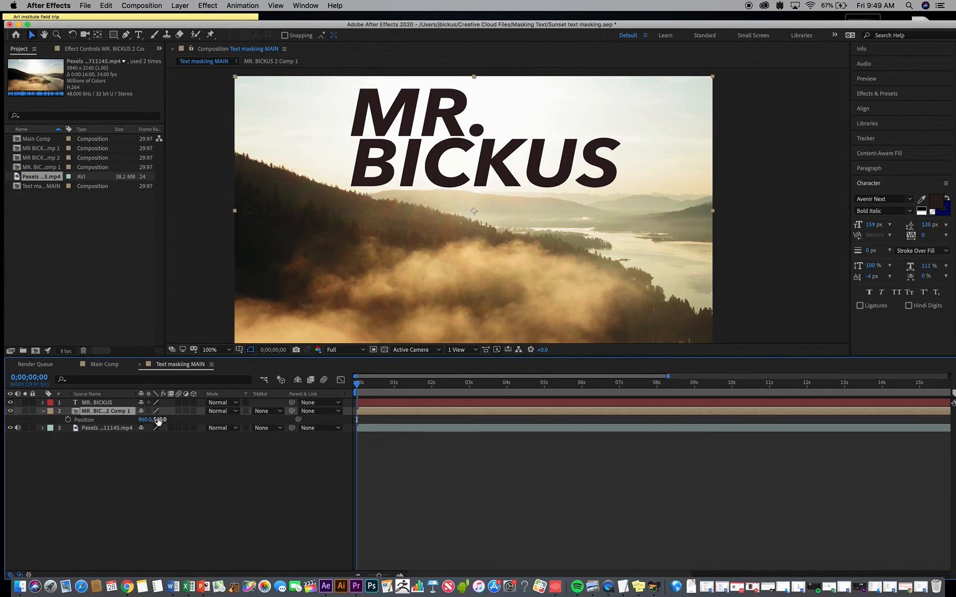
drag(148, 423, 157, 423)
key(t)
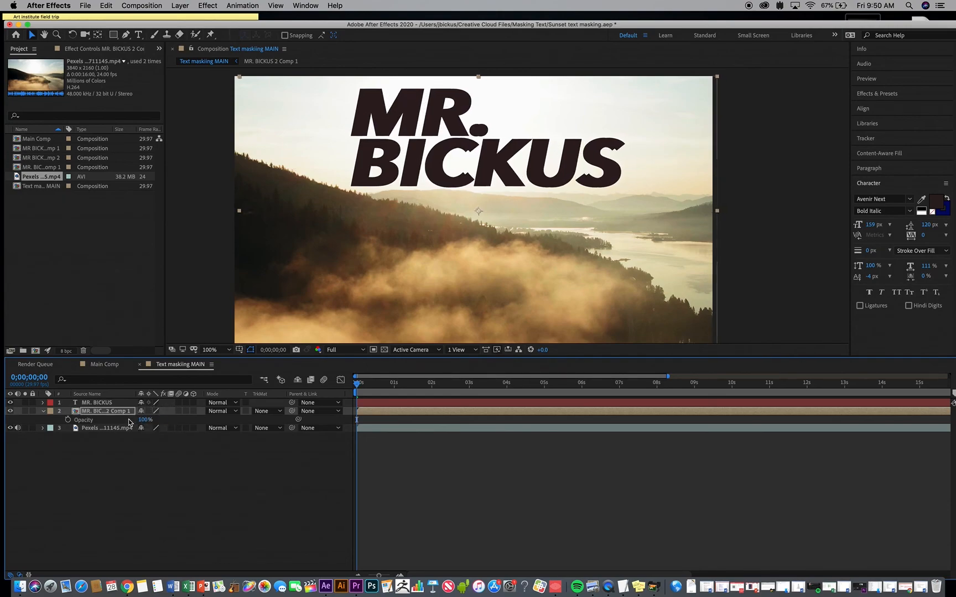
drag(143, 420, 123, 424)
- Apply a Gaussian Blur effect to the pre-composed title copy and set its blurriness to 24.4
click(876, 93)
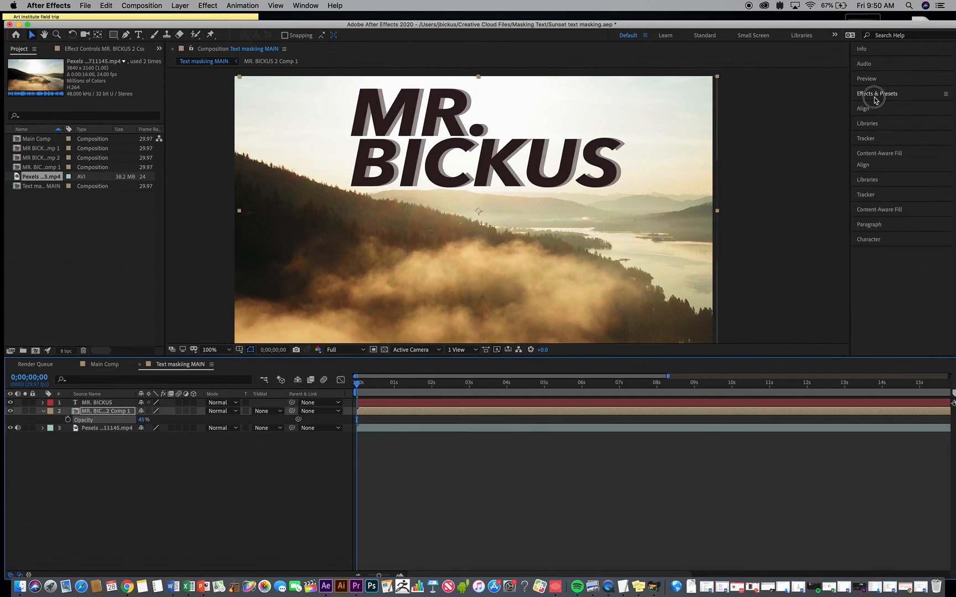
text(gauss)
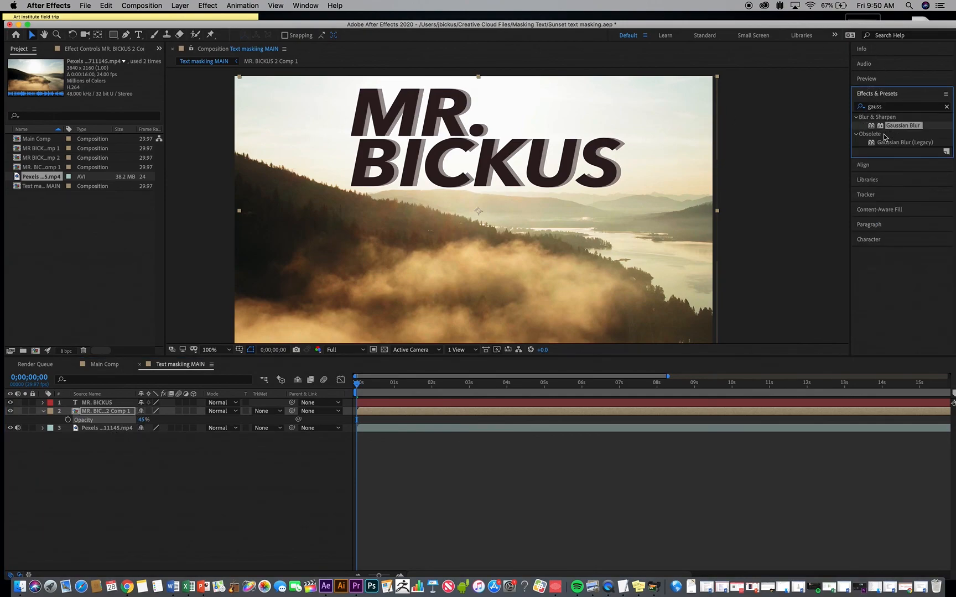
drag(692, 210, 482, 414)
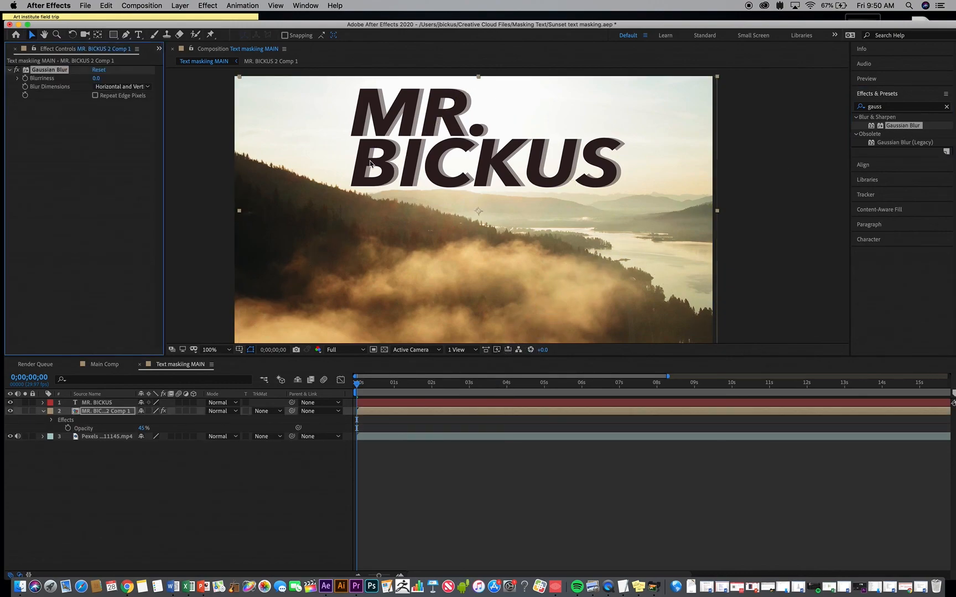
drag(104, 79, 191, 83)
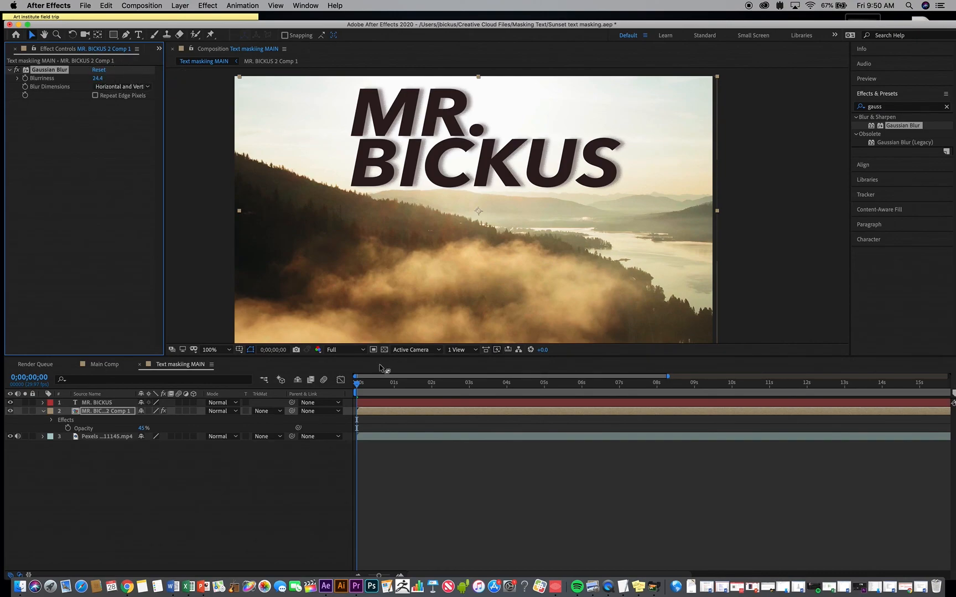
- Play the first two seconds of the composition from the start to preview the title with its blurred shadow
click(356, 386)
key(space)
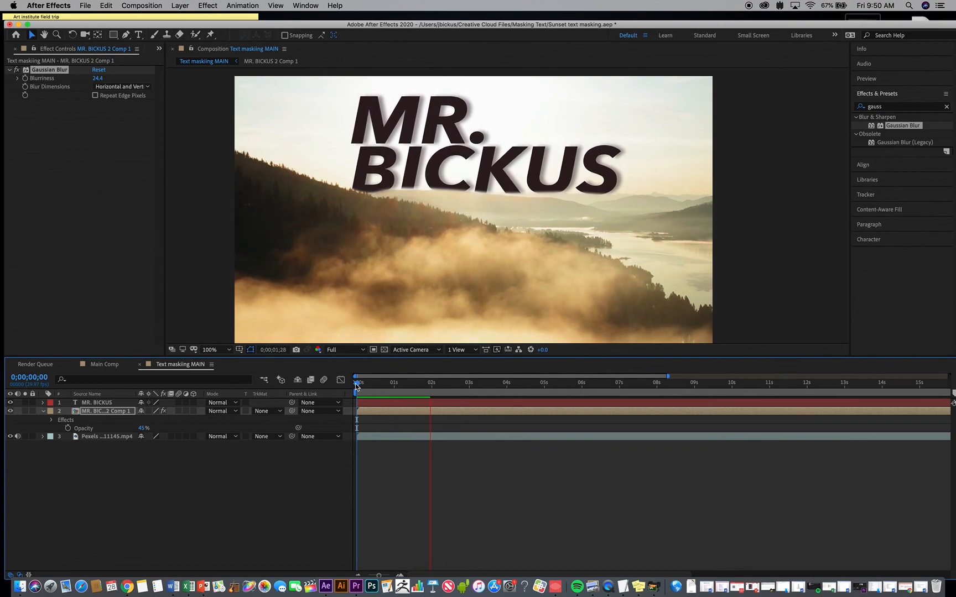
key(space)
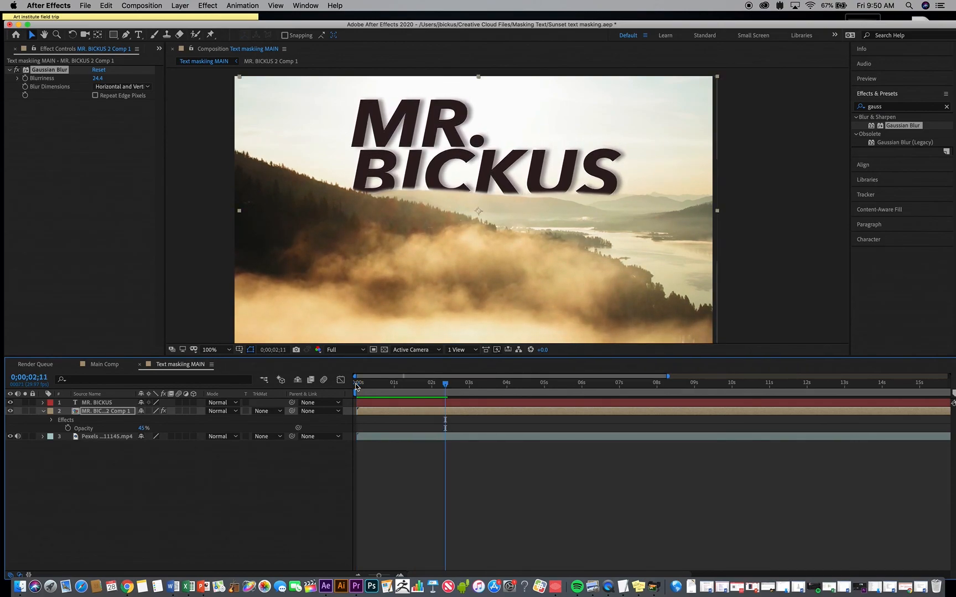